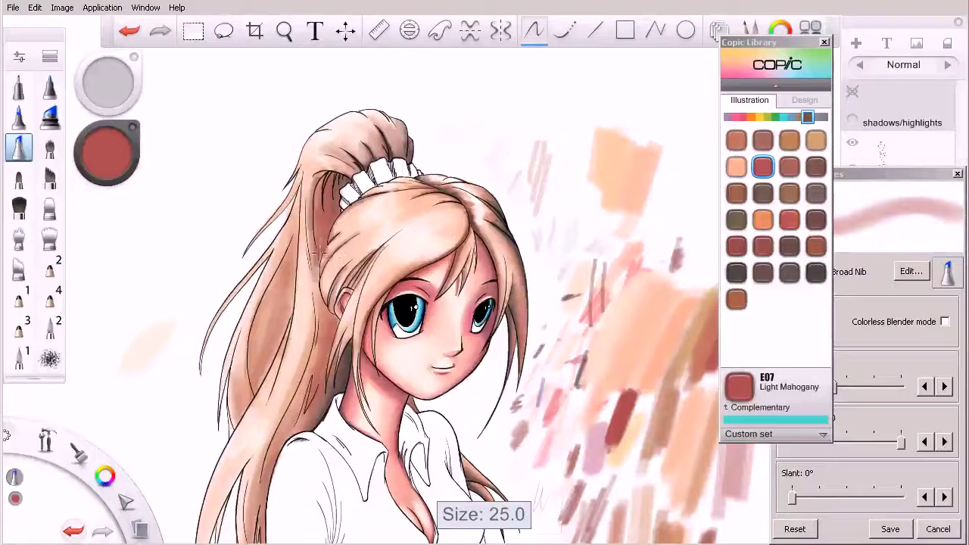
Shade the long ponytail with E07 Light Mahogany at brush size 25, following the strands down to the shoulder
drag(315, 330, 291, 419)
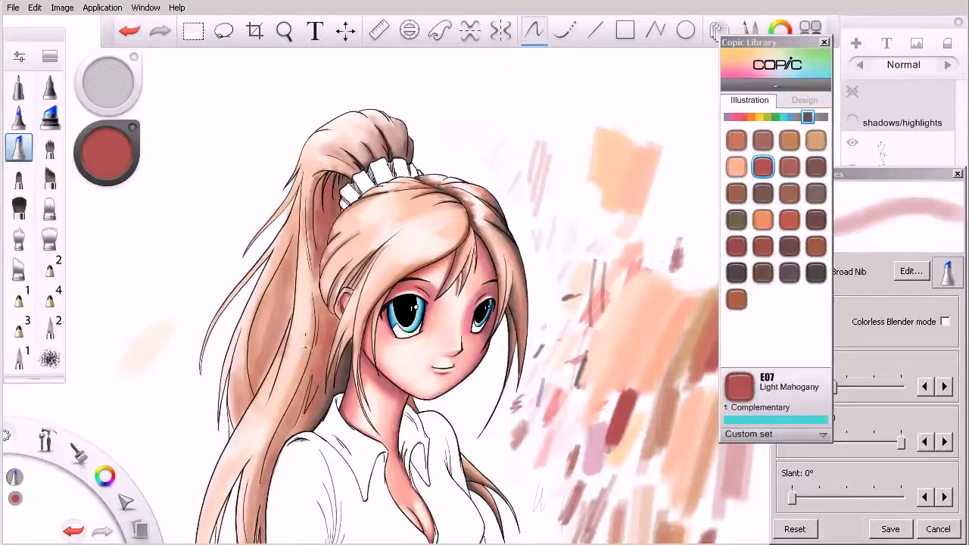
drag(313, 346, 263, 474)
drag(283, 414, 256, 516)
Tint the hair on the far side of the forehead with R17 Lipstick Orange
click(756, 119)
click(746, 120)
click(744, 119)
click(788, 272)
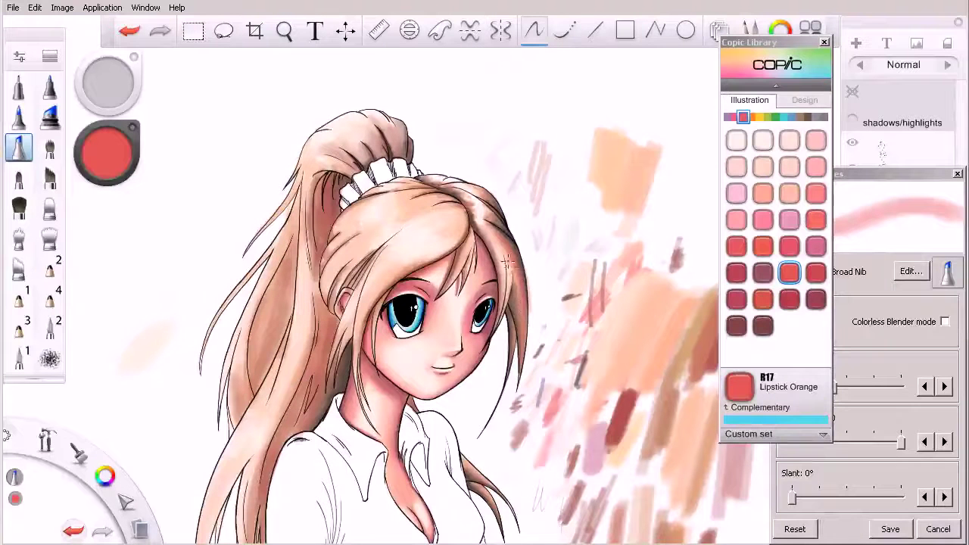
drag(509, 232, 499, 212)
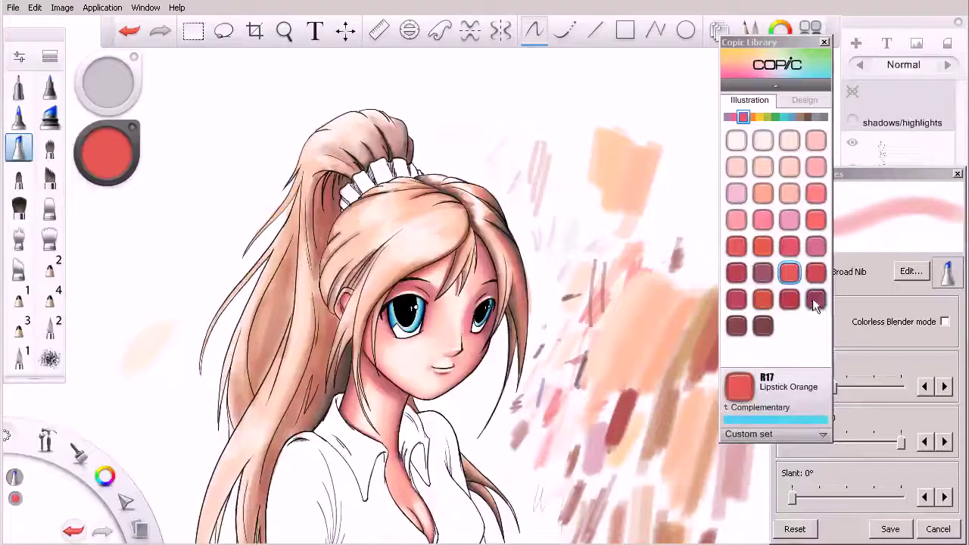
Try R27 Cadmium Red and YR16 Apricot on the hair near the crown and undo the last stroke
click(816, 273)
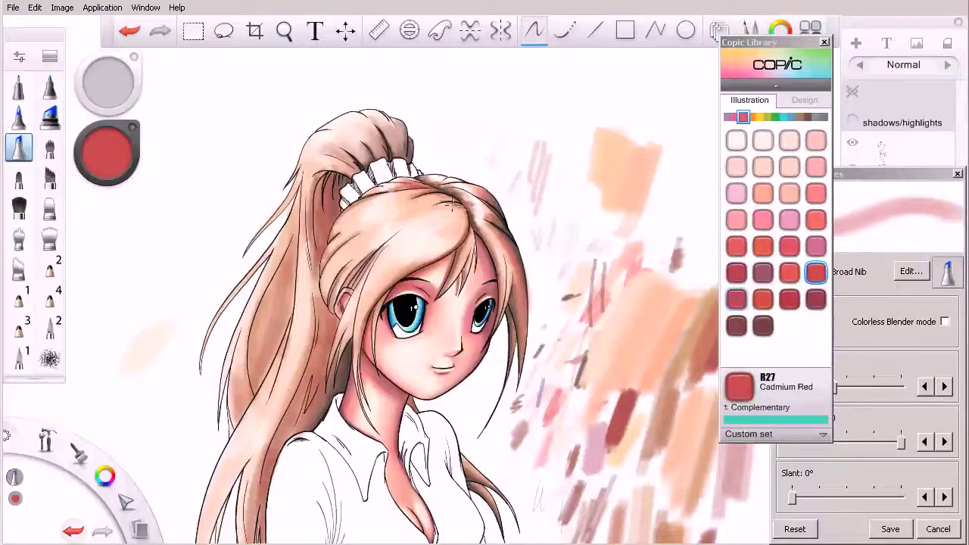
click(752, 118)
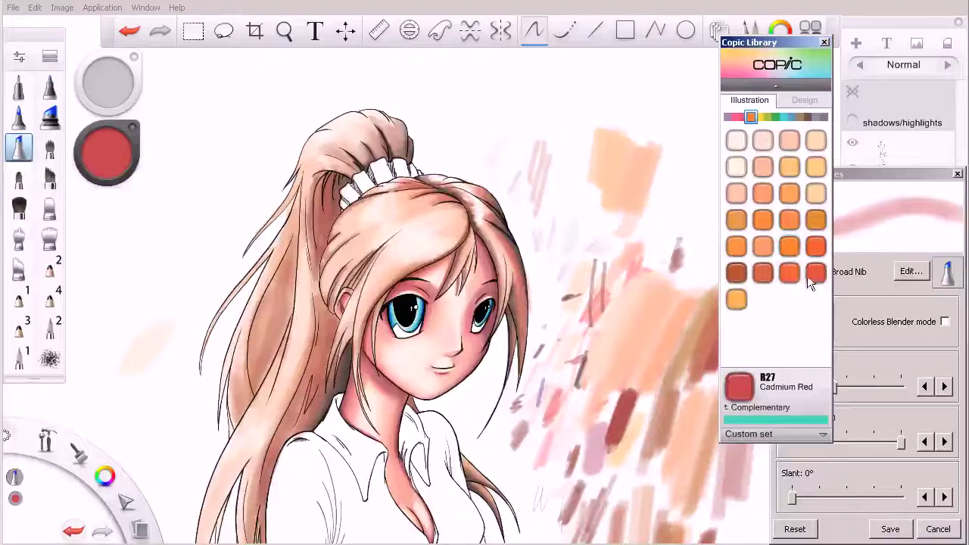
click(790, 248)
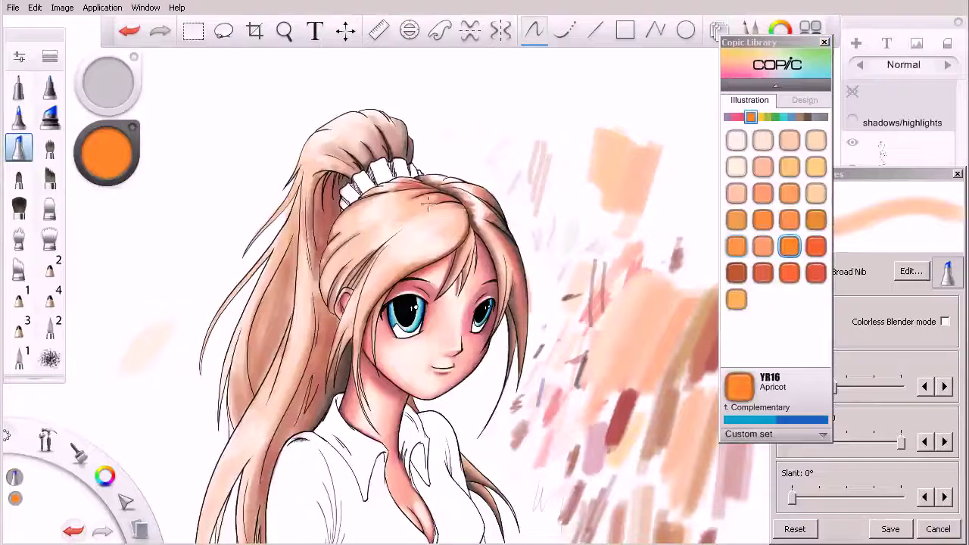
key(ctrl+z)
Tint the top of the fringe and the hair beside the parting with YR65 Atoll, briefly using the Colorless Blender mode
click(762, 246)
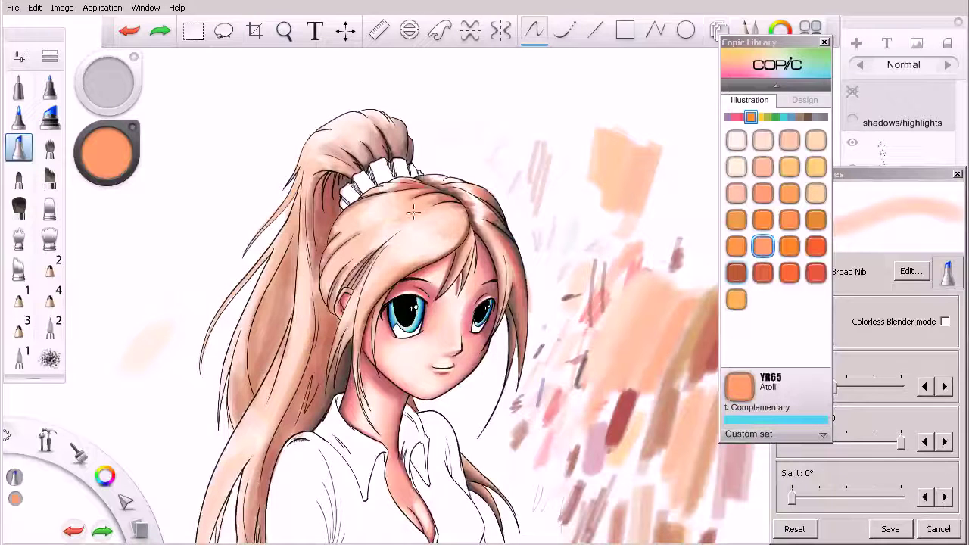
mouse_move(415, 203)
mouse_down()
mouse_move(460, 198)
mouse_move(418, 210)
mouse_move(458, 217)
mouse_move(422, 217)
mouse_move(457, 217)
mouse_up()
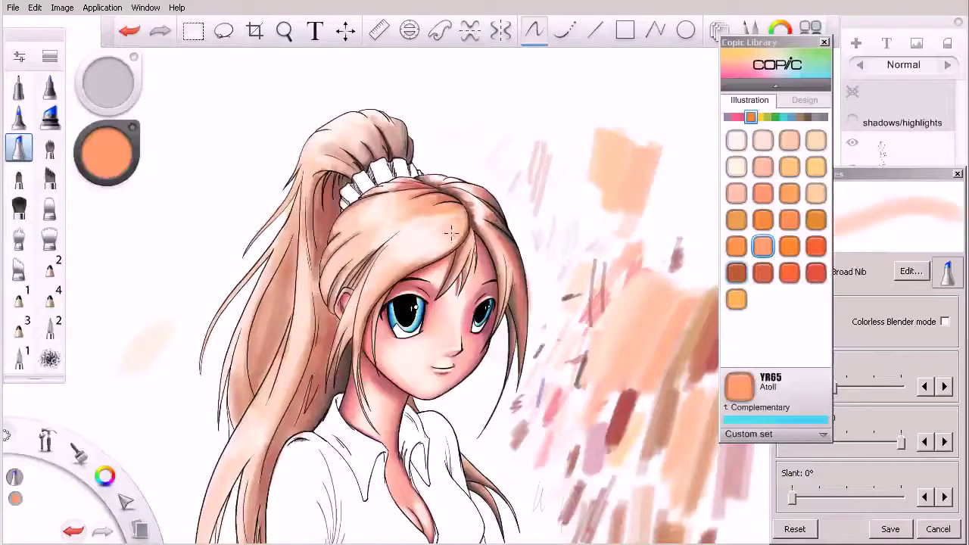
mouse_move(458, 234)
mouse_down()
mouse_move(469, 218)
mouse_move(499, 246)
mouse_move(497, 237)
mouse_up()
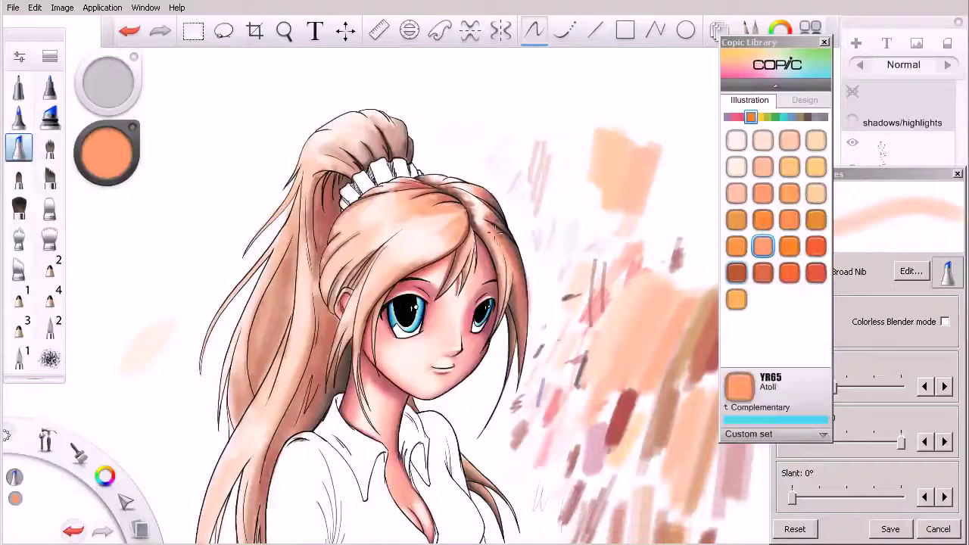
click(945, 321)
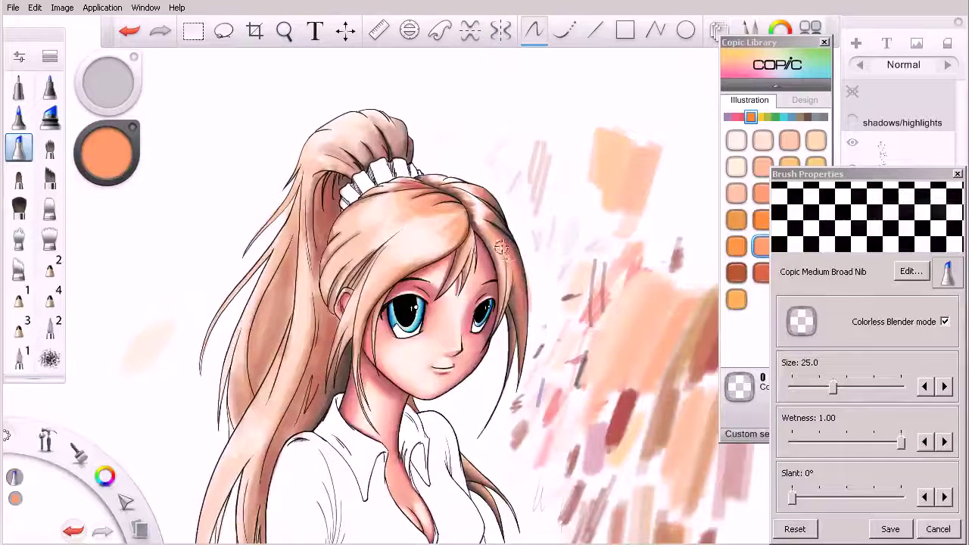
click(945, 321)
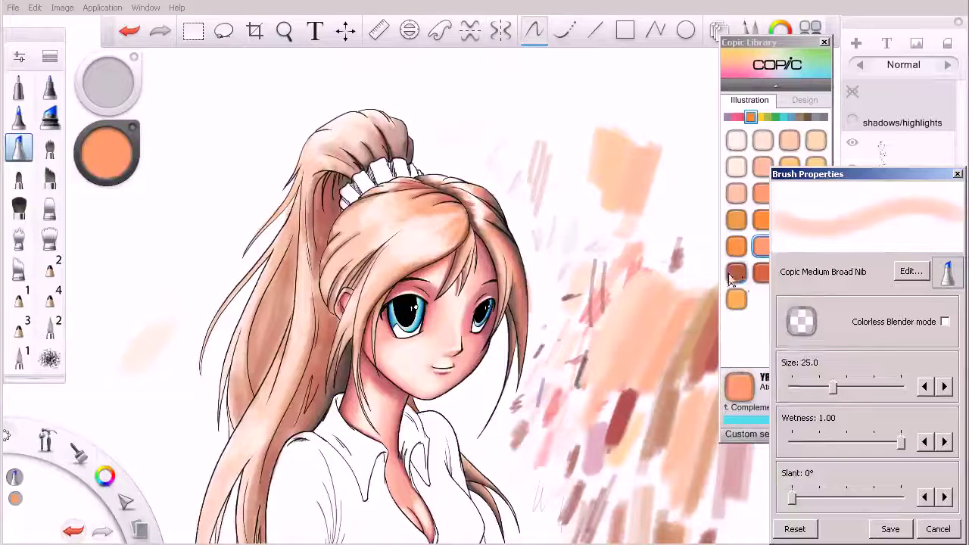
Shade the strand beside the far eye and the hair near the crown with YR27 Tuscan Orange at brush size 10
click(735, 272)
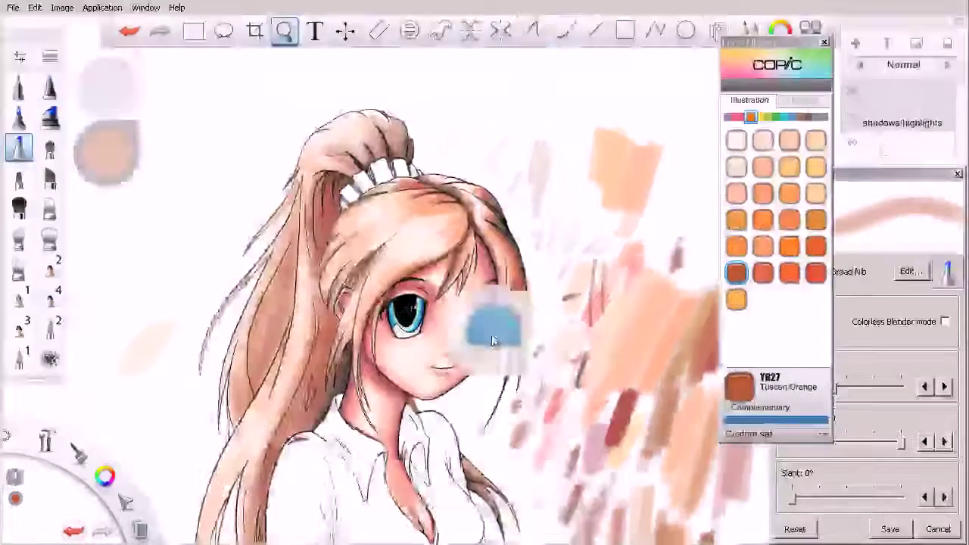
scroll(508, 328, up, 2)
key(bracketleft)
key(bracketleft)
key(bracketleft)
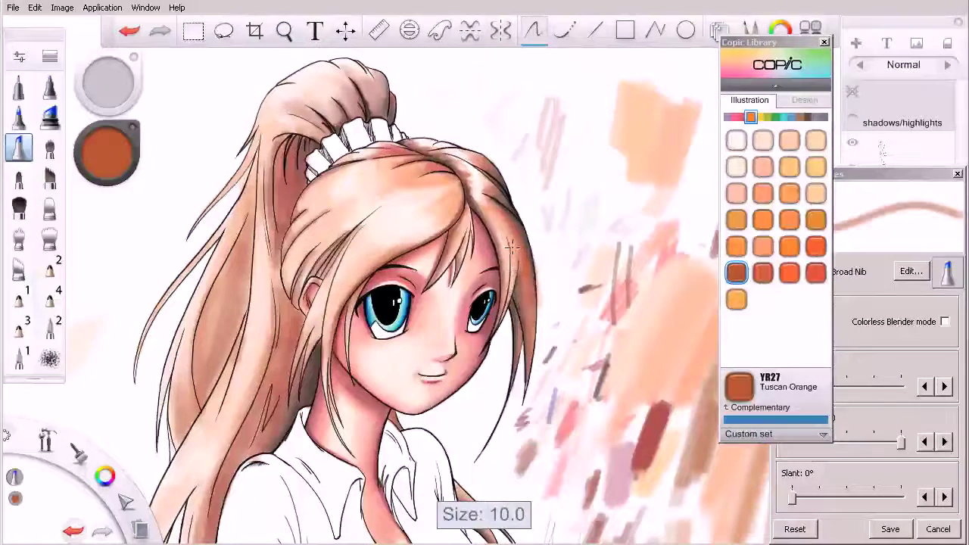
key(ctrl+z)
key(bracketleft)
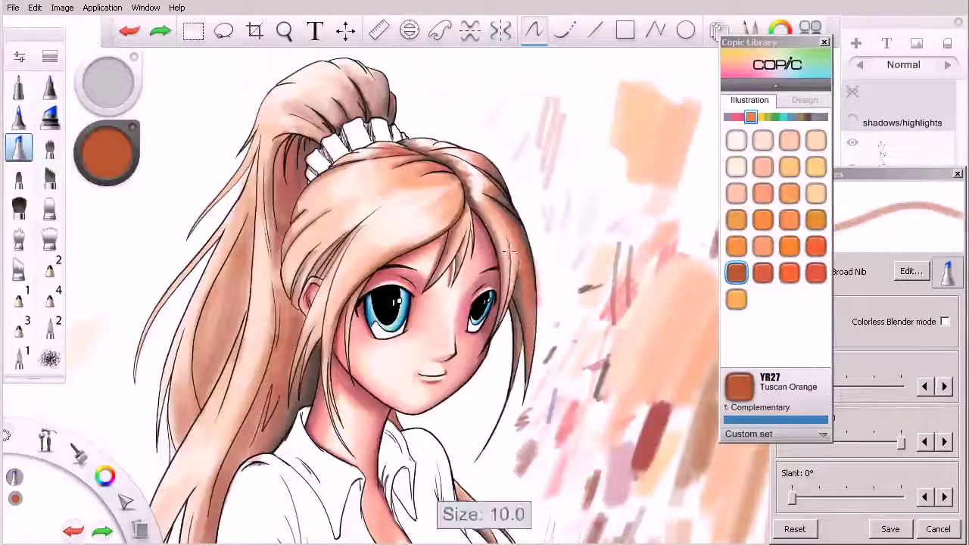
key(ctrl+y)
drag(508, 247, 495, 331)
drag(509, 254, 499, 322)
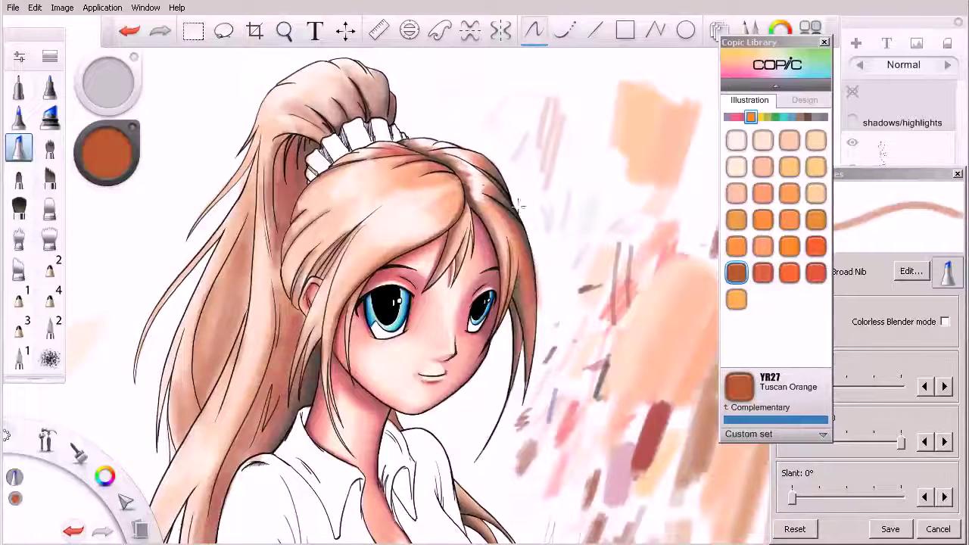
mouse_move(490, 183)
mouse_down()
mouse_move(451, 173)
mouse_move(682, 250)
mouse_move(485, 224)
mouse_move(471, 171)
mouse_move(480, 193)
mouse_up()
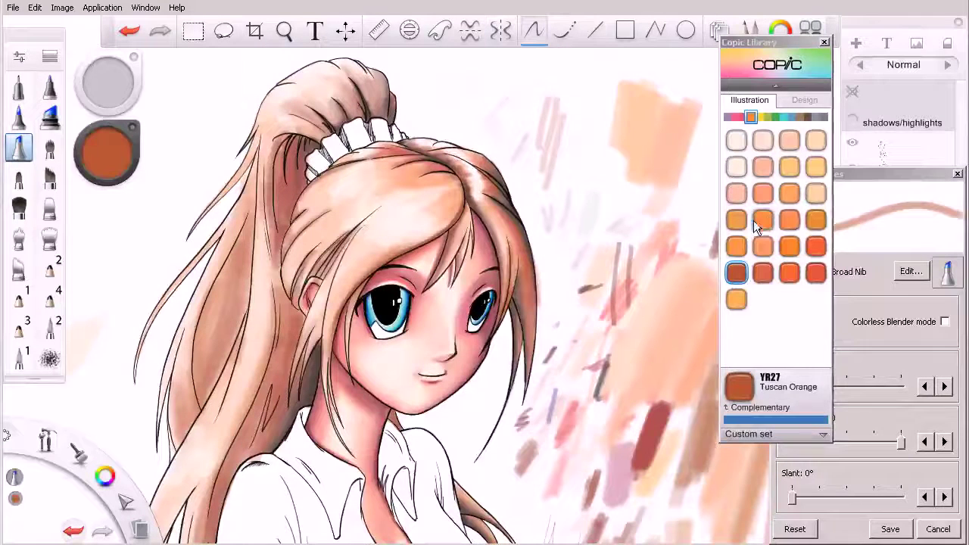
Lighten and blend the hair along the crown behind the parting with YR000 Silk
click(815, 193)
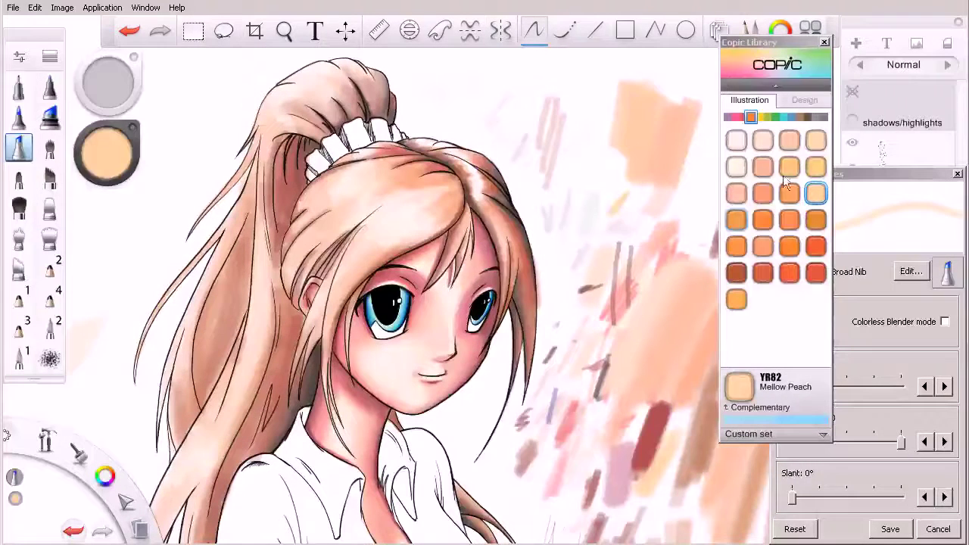
click(762, 140)
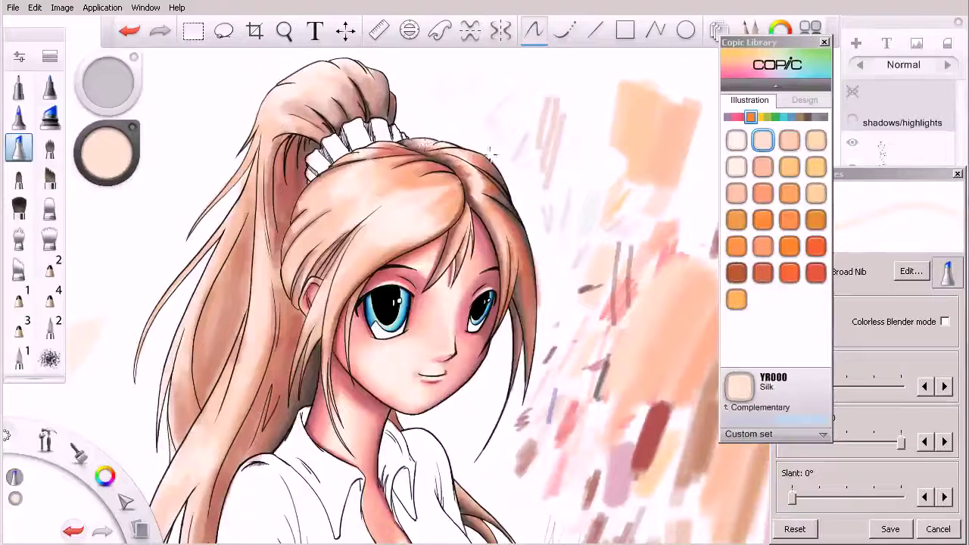
mouse_move(428, 138)
mouse_down()
mouse_move(472, 146)
mouse_move(497, 201)
mouse_up()
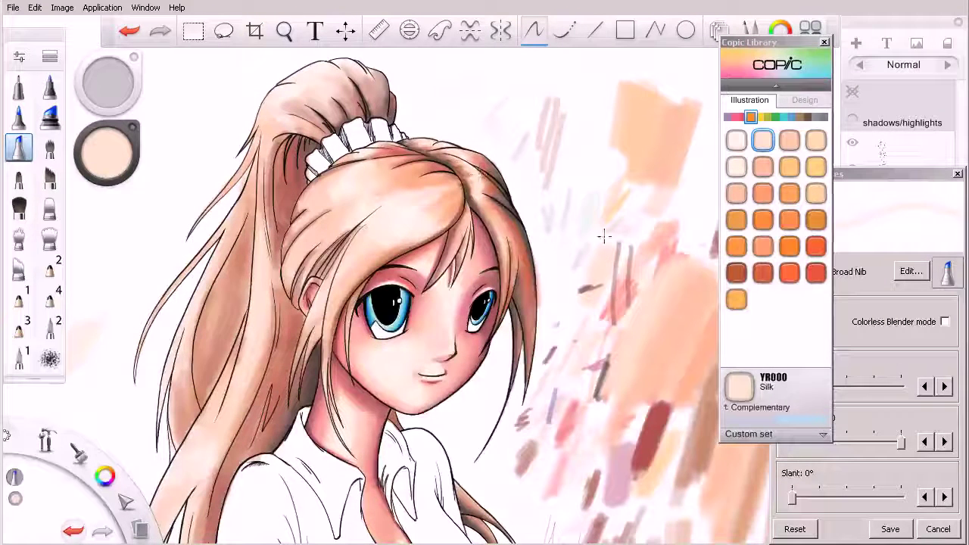
Darken the outer edge of the crown with YR27 Tuscan Orange and undo the last stroke
click(735, 273)
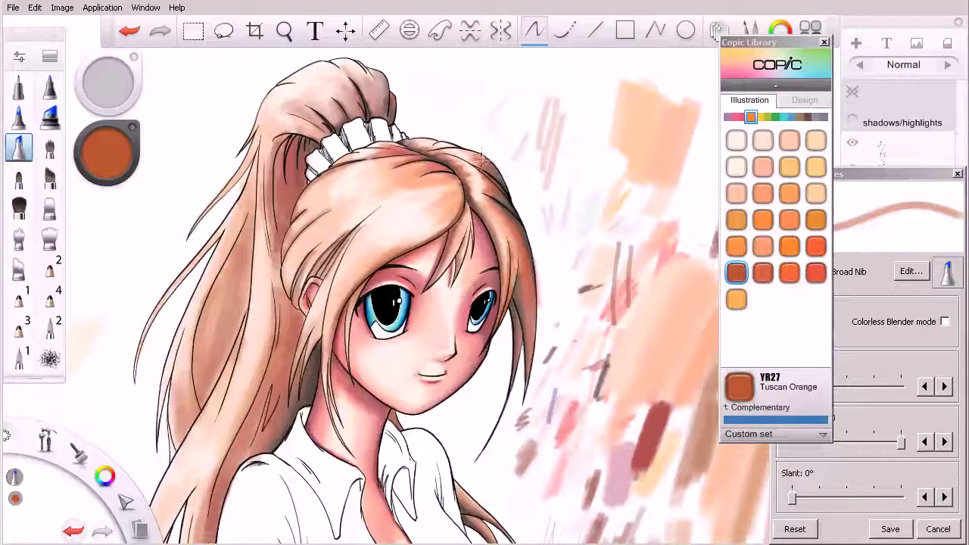
mouse_move(506, 188)
mouse_down()
mouse_move(484, 155)
mouse_move(508, 194)
mouse_move(486, 177)
mouse_move(499, 199)
mouse_move(489, 189)
mouse_move(485, 165)
mouse_move(504, 186)
mouse_up()
mouse_move(440, 146)
mouse_down()
mouse_move(454, 147)
mouse_move(406, 143)
mouse_up()
key(ctrl+z)
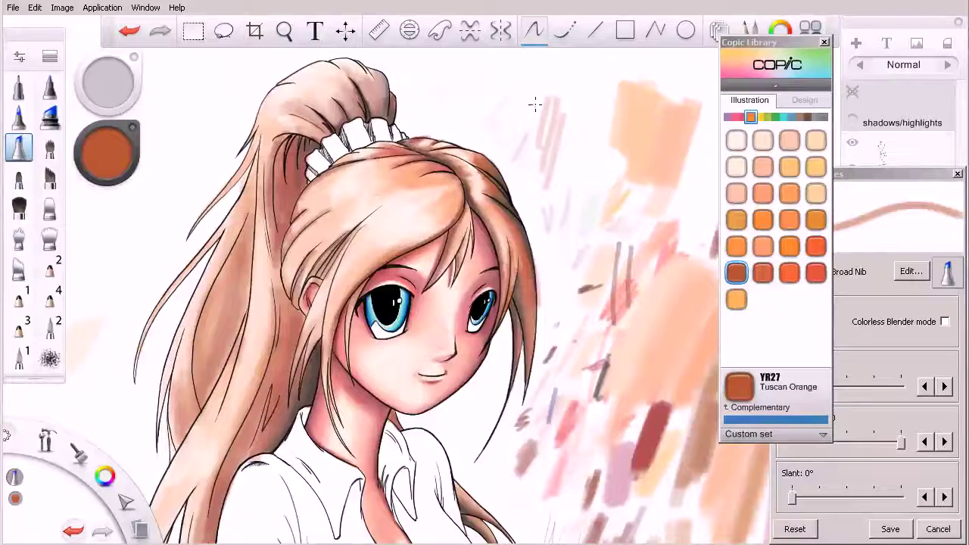
Shade the top of the ponytail above the hair band with YR27 Tuscan Orange, enlarging the brush for the wider areas
mouse_move(385, 104)
mouse_down()
mouse_move(380, 118)
mouse_move(378, 83)
mouse_move(376, 119)
mouse_up()
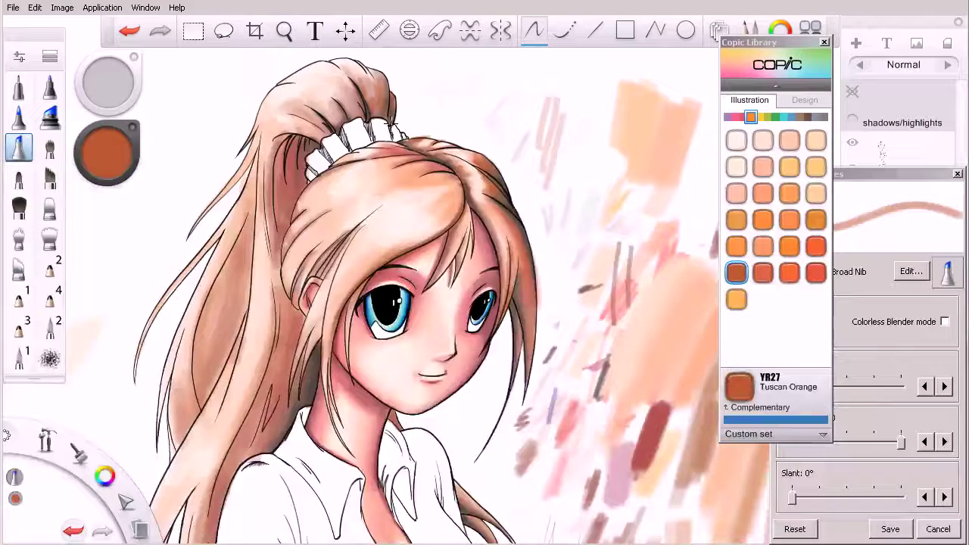
key(bracketright)
key(bracketright)
key(space)
drag(395, 126, 403, 218)
key(ctrl+z)
mouse_move(387, 171)
mouse_down()
mouse_move(398, 181)
mouse_move(377, 185)
mouse_move(361, 150)
mouse_move(381, 168)
mouse_move(364, 172)
mouse_move(355, 161)
mouse_move(385, 213)
mouse_up()
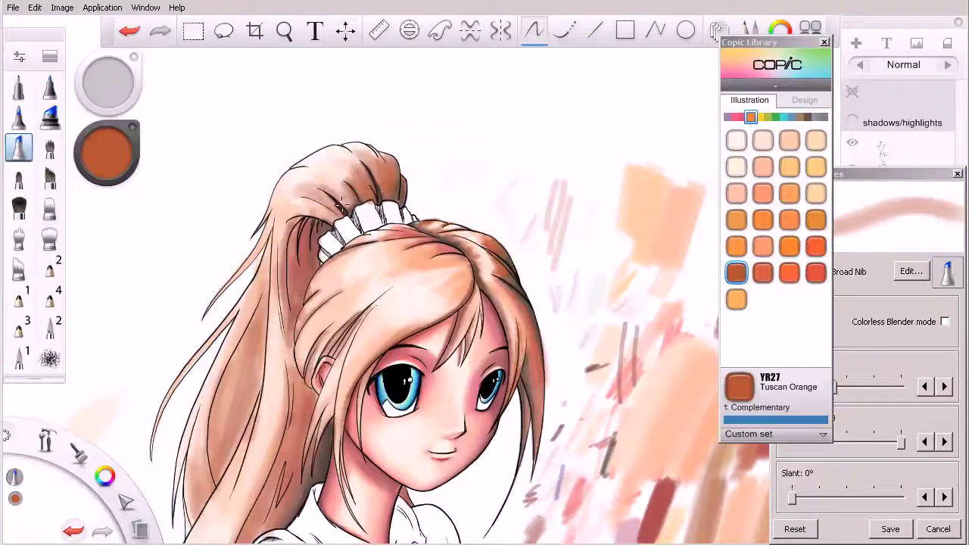
drag(333, 218, 373, 191)
Choose R02 Flesh and paint a test swatch on the empty canvas beside the figure
click(744, 117)
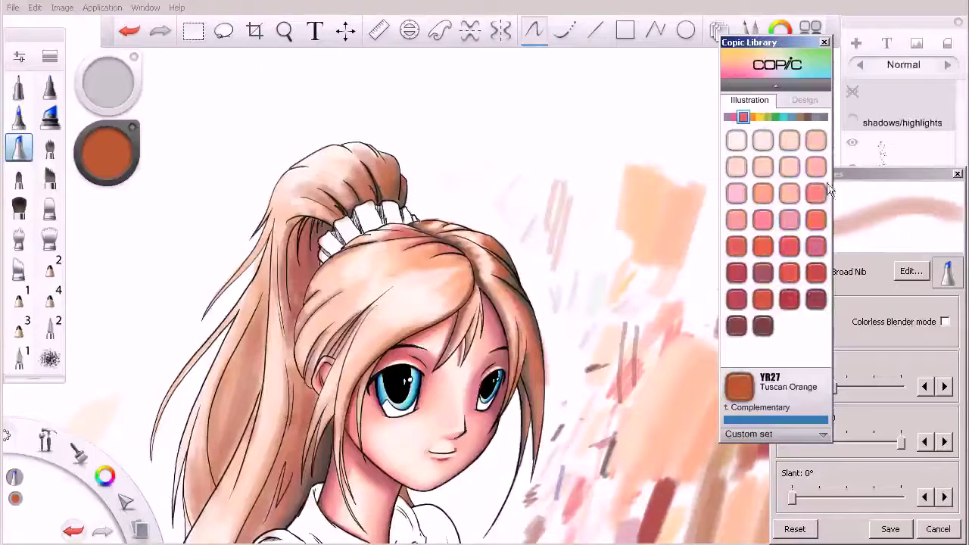
click(762, 193)
drag(611, 191, 598, 239)
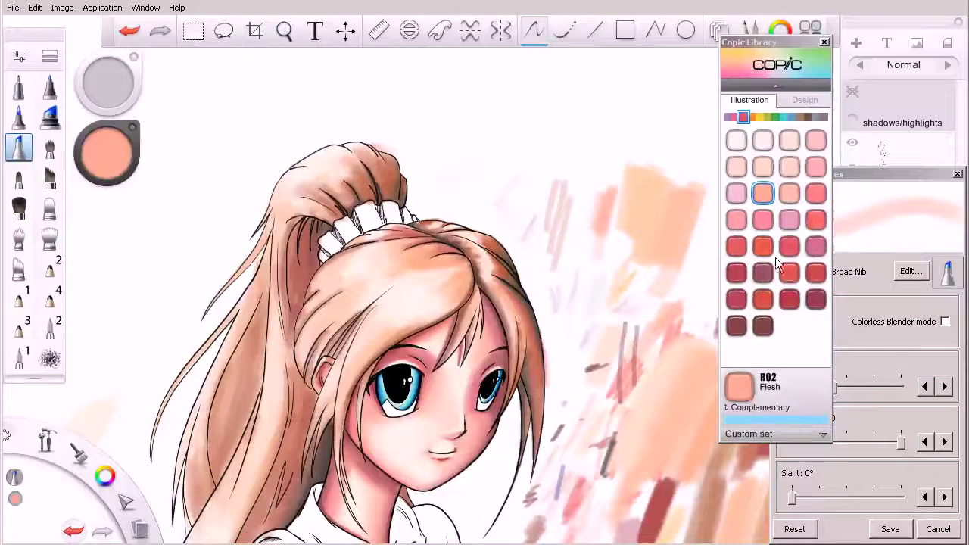
Swatch R46 Strong Red beside the figure and use it to redden the shaded side of the ponytail's top
click(736, 273)
drag(556, 170, 579, 238)
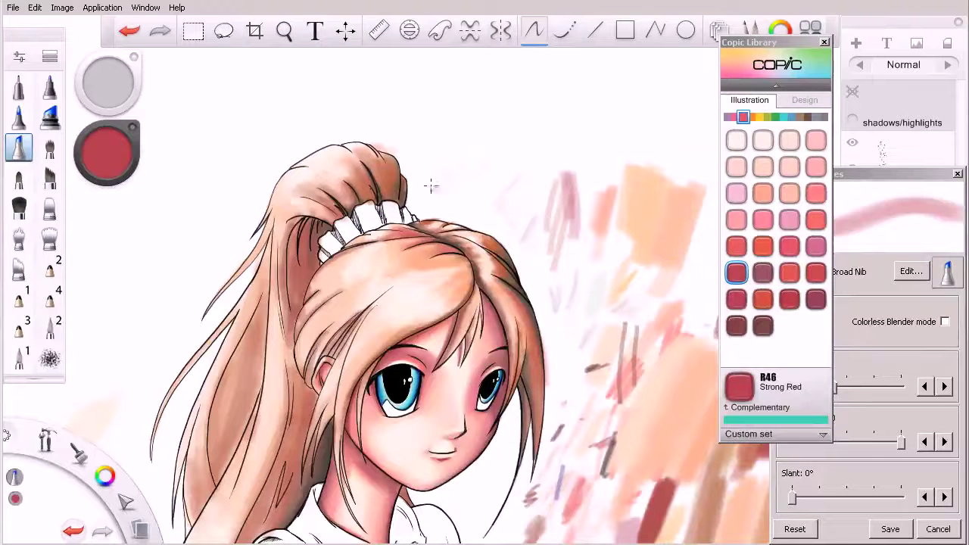
drag(390, 154, 395, 198)
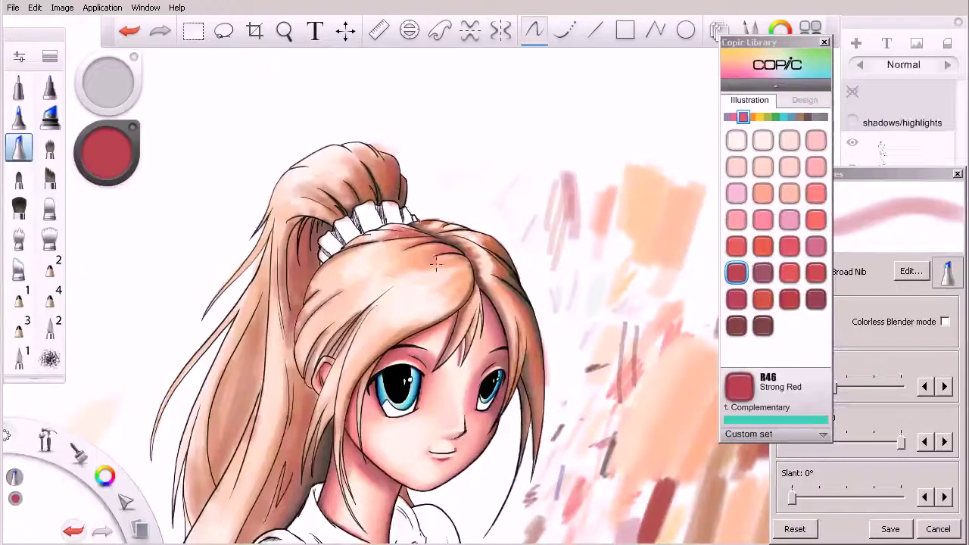
mouse_move(373, 162)
mouse_down()
mouse_move(389, 206)
mouse_move(404, 186)
mouse_move(395, 186)
mouse_up()
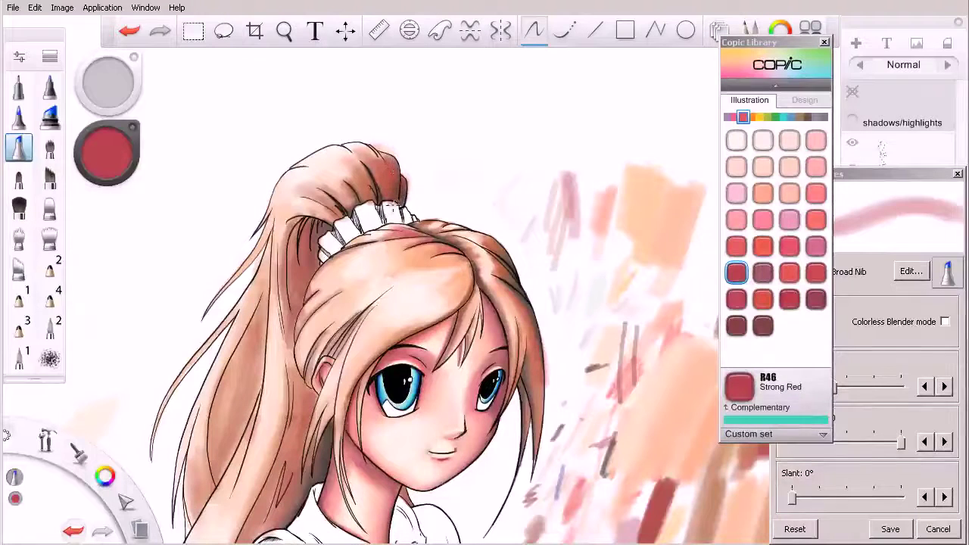
Choose R56 Currant and paint a test swatch on the canvas beside the figure
key(space)
mouse_move(463, 304)
mouse_down()
mouse_move(392, 323)
mouse_move(413, 273)
mouse_move(429, 317)
mouse_move(455, 318)
mouse_up()
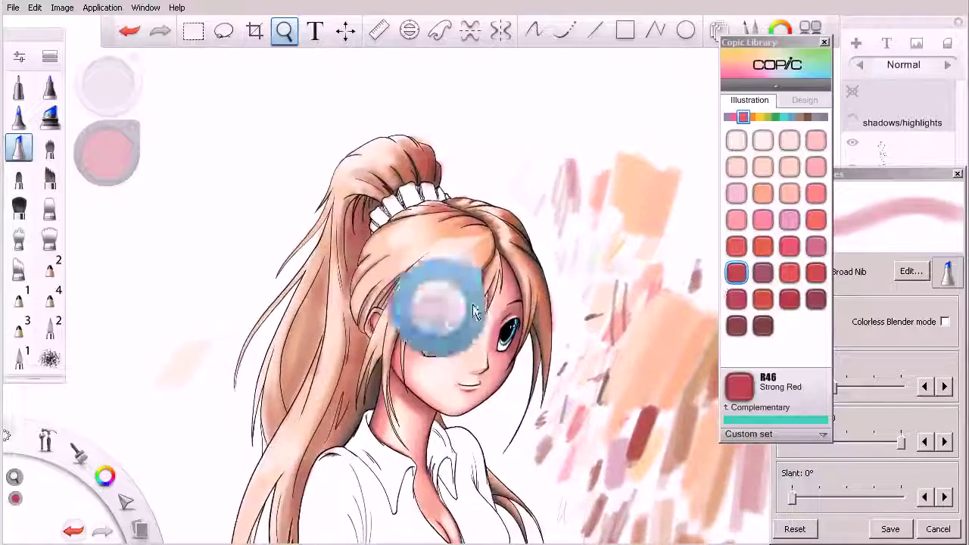
click(763, 273)
key(space)
mouse_move(521, 165)
mouse_down()
mouse_move(556, 172)
mouse_move(580, 155)
mouse_move(579, 193)
mouse_up()
Add a RV66 Raspberry shadow to the shaded side of the ponytail's top
click(736, 117)
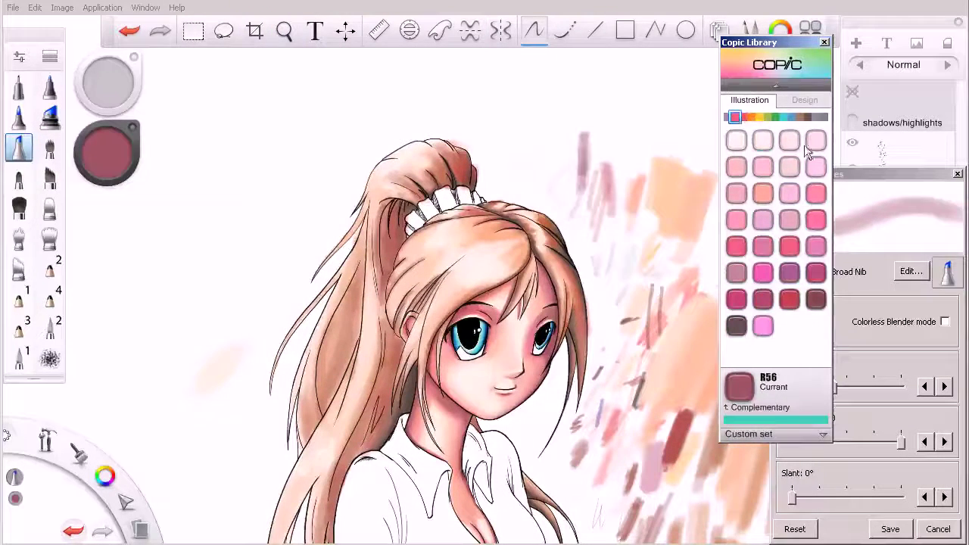
click(788, 272)
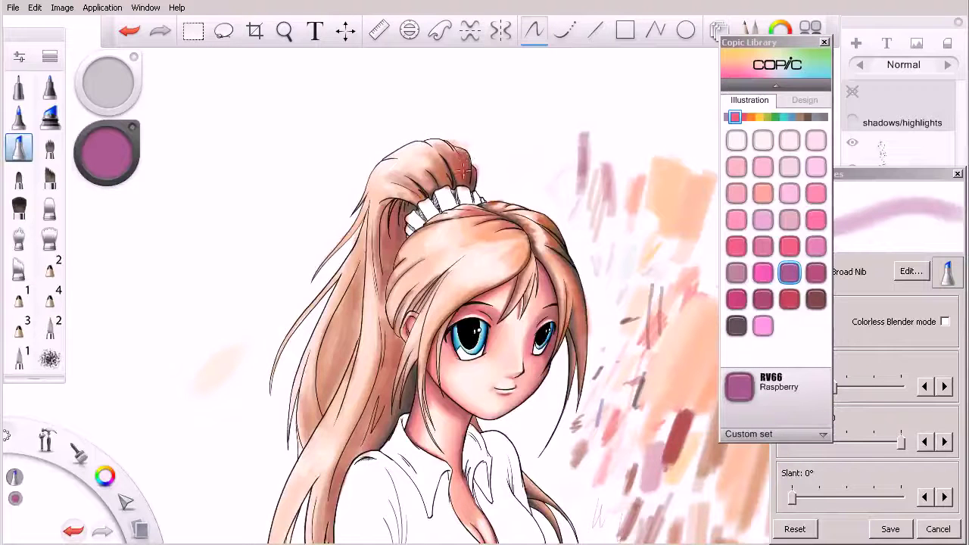
drag(458, 148, 467, 179)
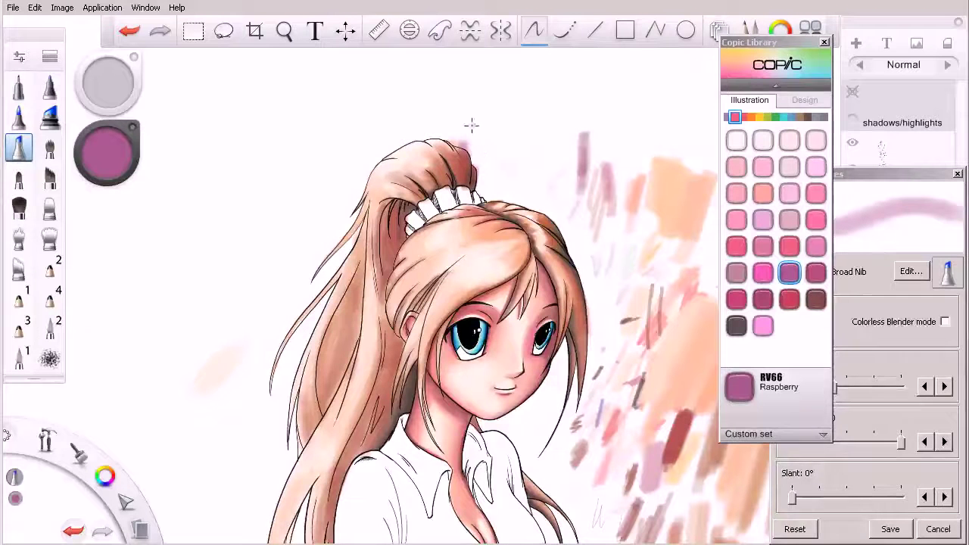
Erase the stray colour outside the outline at the ponytail's top and return to the Copic marker
key(e)
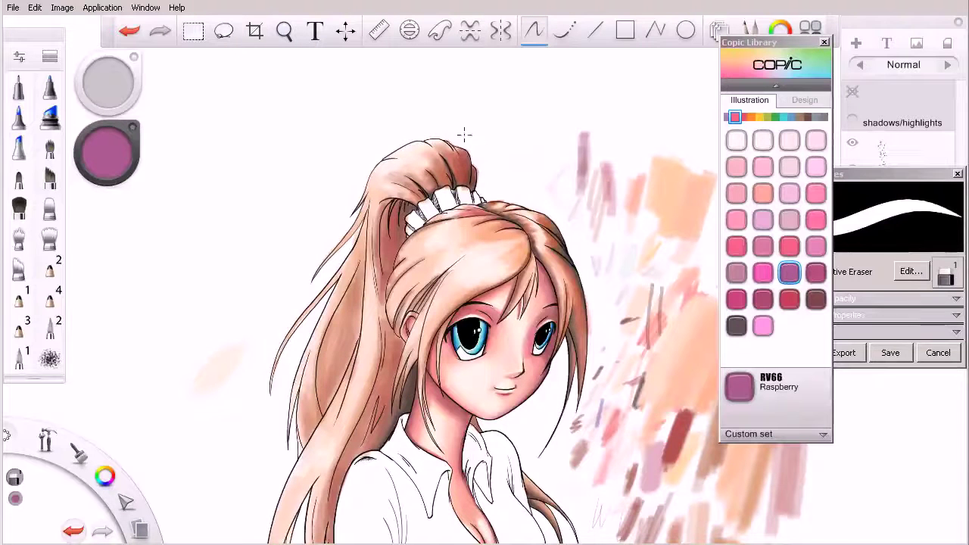
key(s)
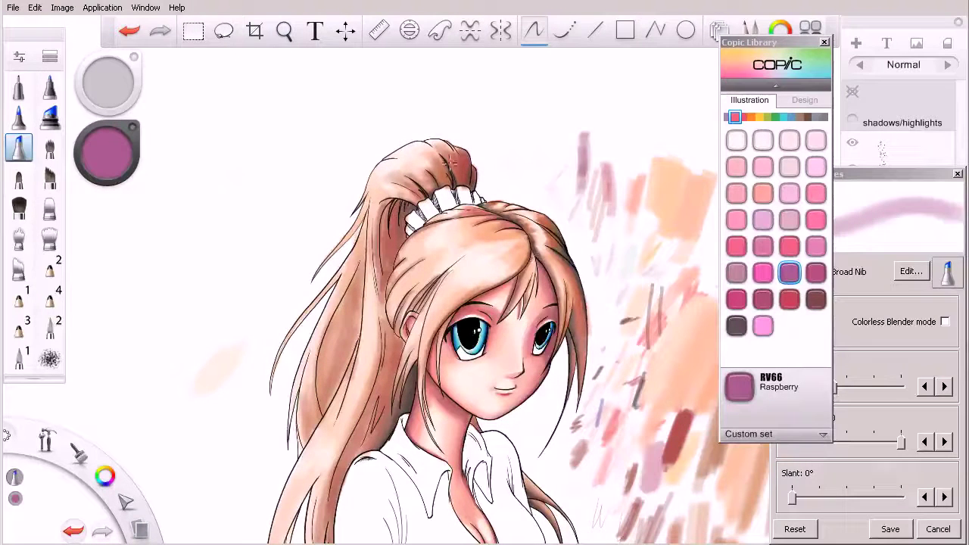
key(space)
drag(444, 214, 465, 224)
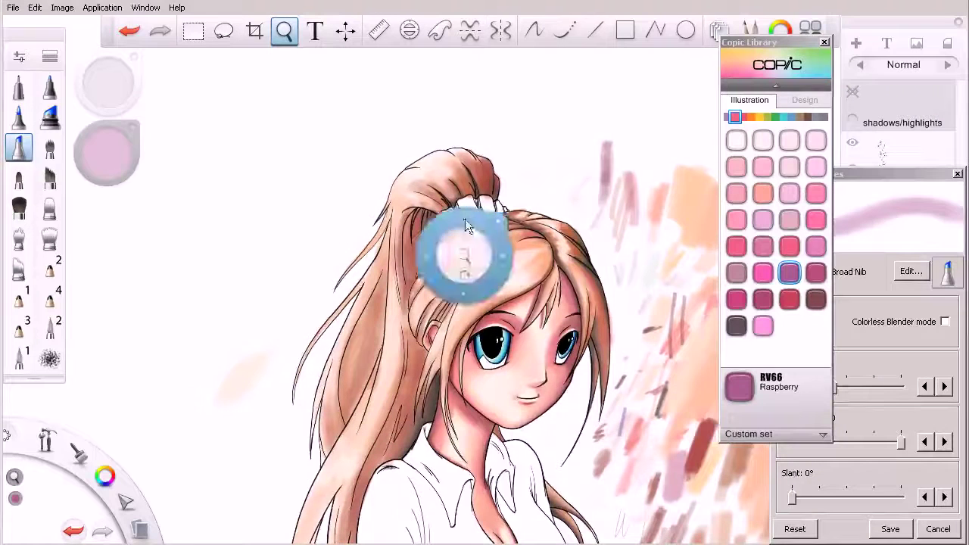
Set the Copic marker's size to 20 for shading the ponytail
drag(474, 257, 493, 216)
key(bracketright)
key(bracketright)
key(bracketleft)
key(bracketleft)
key(bracketleft)
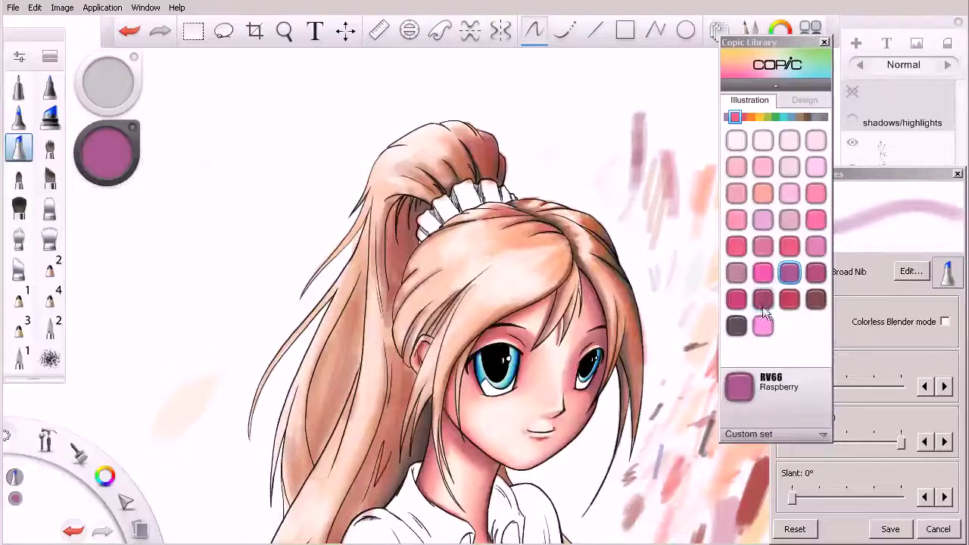
click(736, 299)
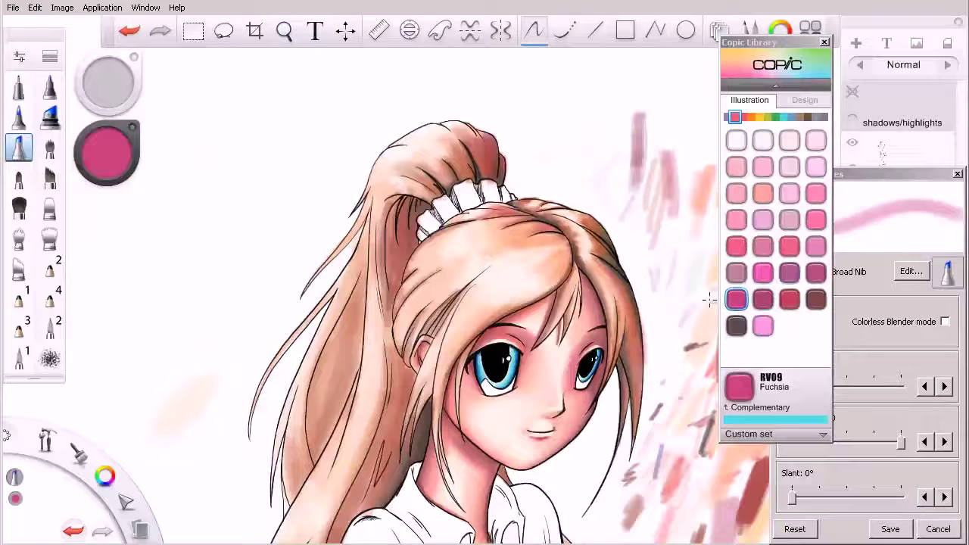
click(745, 116)
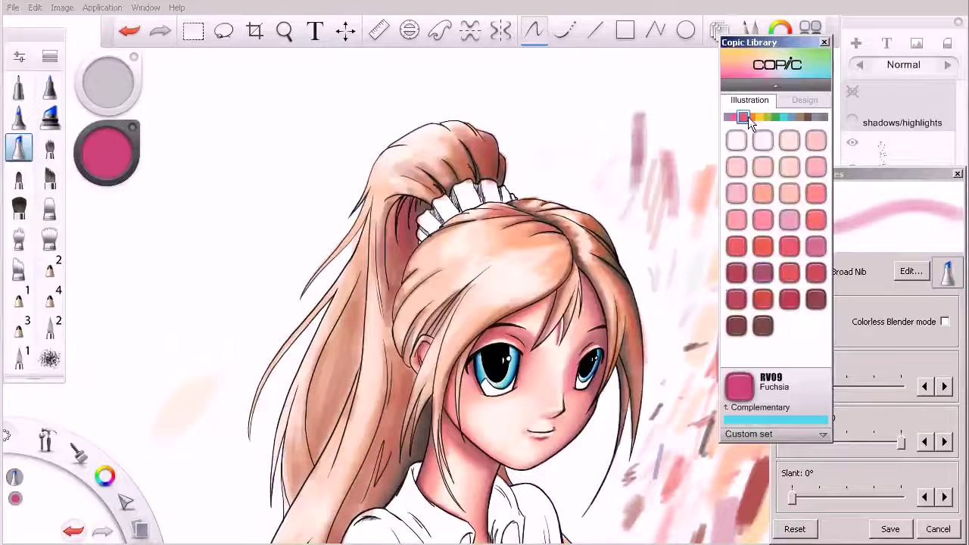
click(780, 302)
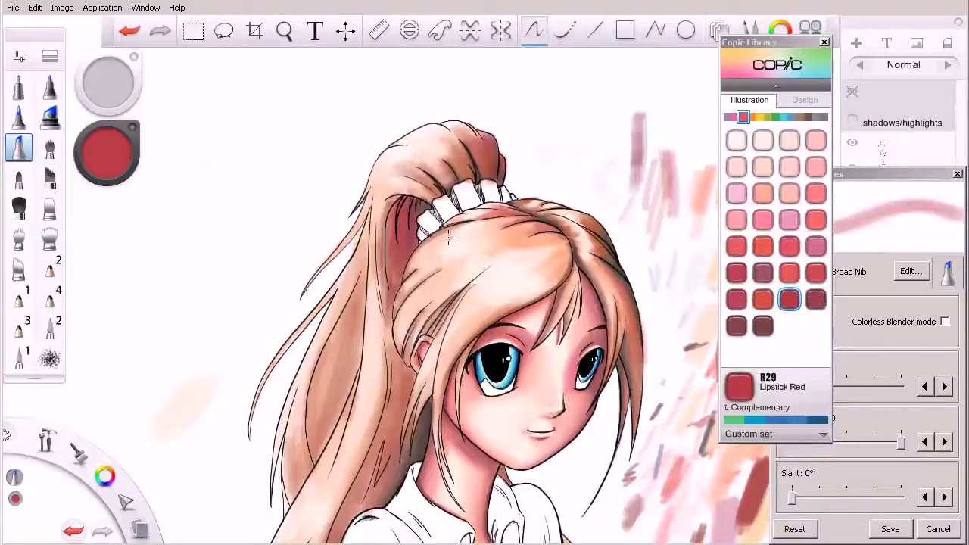
Choose YR27 Tuscan Orange and shade the ponytail strand hanging directly below the hair tie
click(752, 118)
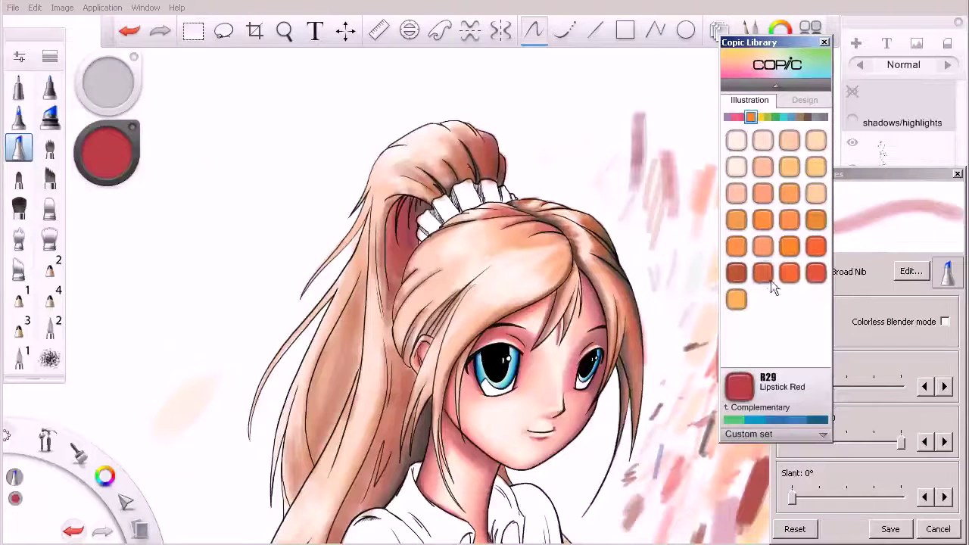
click(735, 274)
mouse_move(399, 206)
mouse_down()
mouse_move(383, 306)
mouse_move(385, 265)
mouse_move(392, 363)
mouse_up()
drag(386, 272, 391, 377)
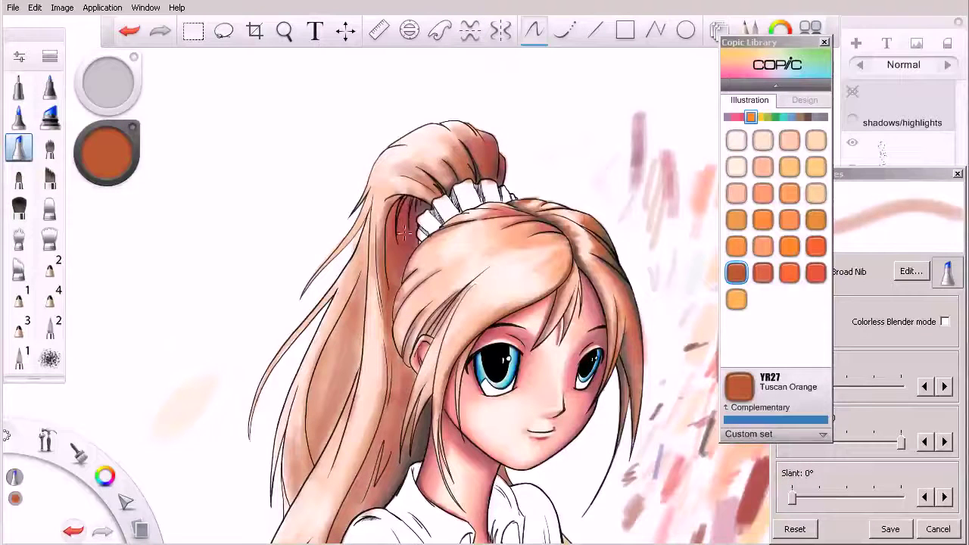
Blend the shading below the hair tie and along the inner ponytail strand with Colorless Blender mode
click(943, 324)
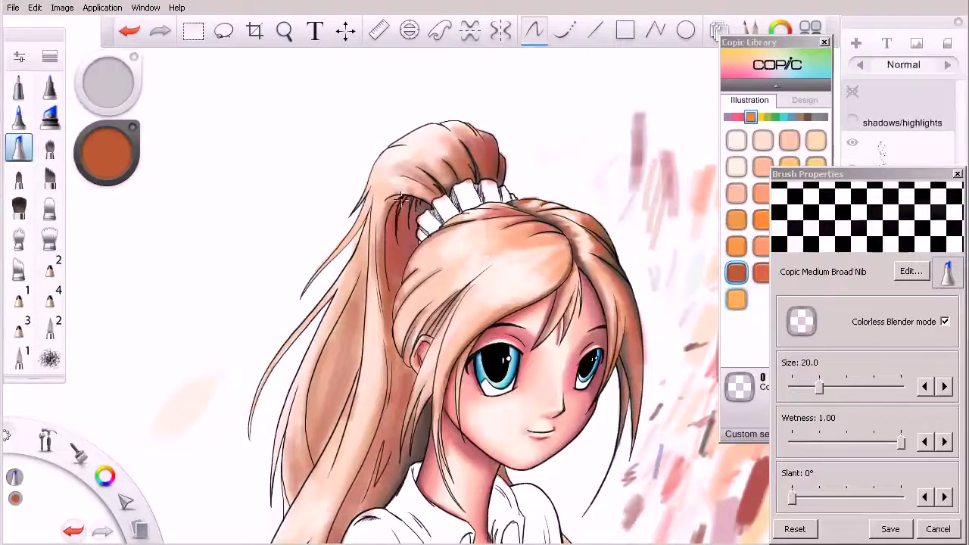
mouse_move(406, 199)
mouse_down()
mouse_move(379, 295)
mouse_move(383, 196)
mouse_up()
mouse_move(379, 293)
mouse_down()
mouse_move(388, 362)
mouse_move(356, 408)
mouse_move(384, 335)
mouse_up()
key(space)
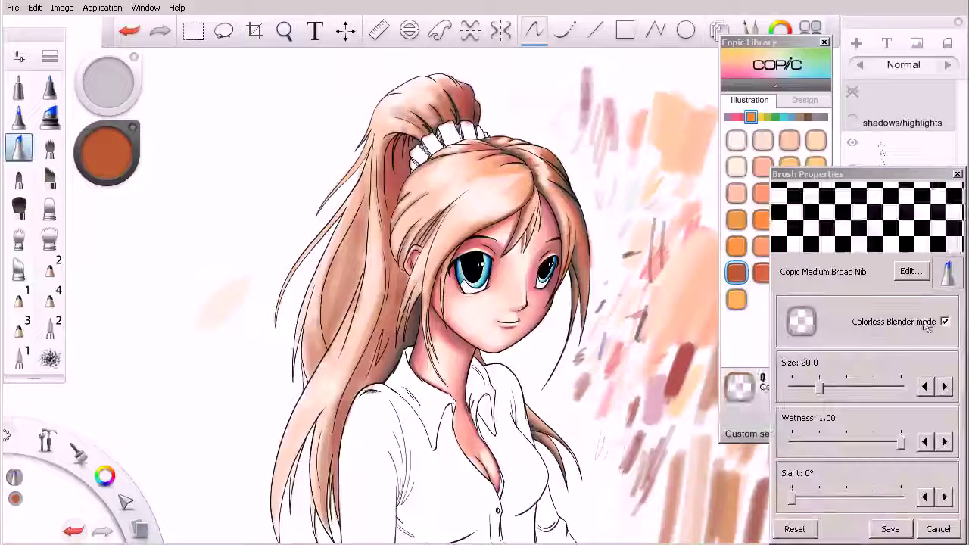
Turn off Colorless Blender mode and add YR27 Tuscan Orange shading to the middle of the ponytail
click(945, 322)
key(space)
drag(403, 295, 431, 299)
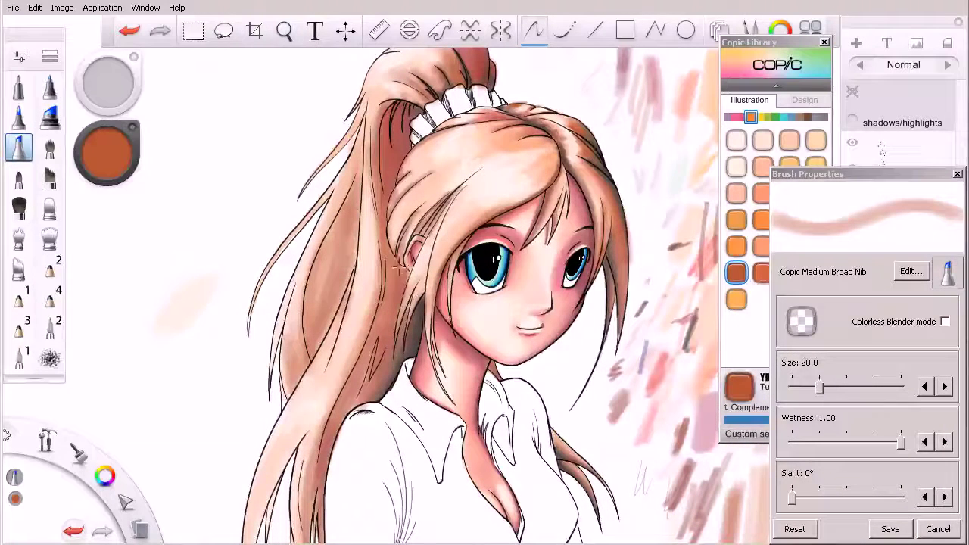
mouse_move(351, 283)
mouse_down()
mouse_move(328, 361)
mouse_move(352, 255)
mouse_up()
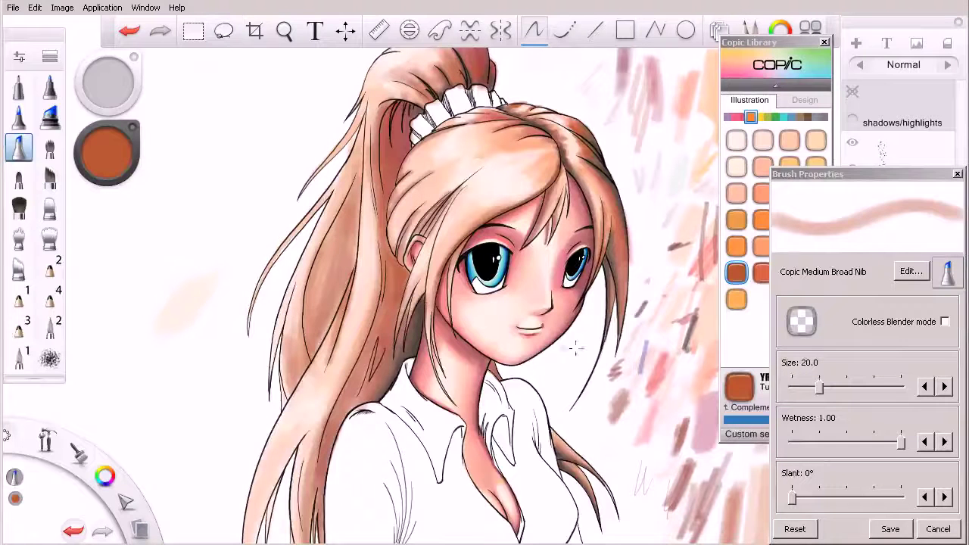
Smooth the orange shading along the ponytail's middle strand with Colorless Blender mode, undoing the misplaced stroke
click(939, 321)
drag(358, 310, 357, 286)
key(ctrl+z)
drag(237, 367, 217, 417)
drag(358, 298, 348, 324)
mouse_move(361, 254)
mouse_down()
mouse_move(340, 352)
mouse_move(314, 380)
mouse_up()
drag(333, 329, 314, 389)
mouse_move(330, 349)
mouse_down()
mouse_move(348, 328)
mouse_move(334, 356)
mouse_up()
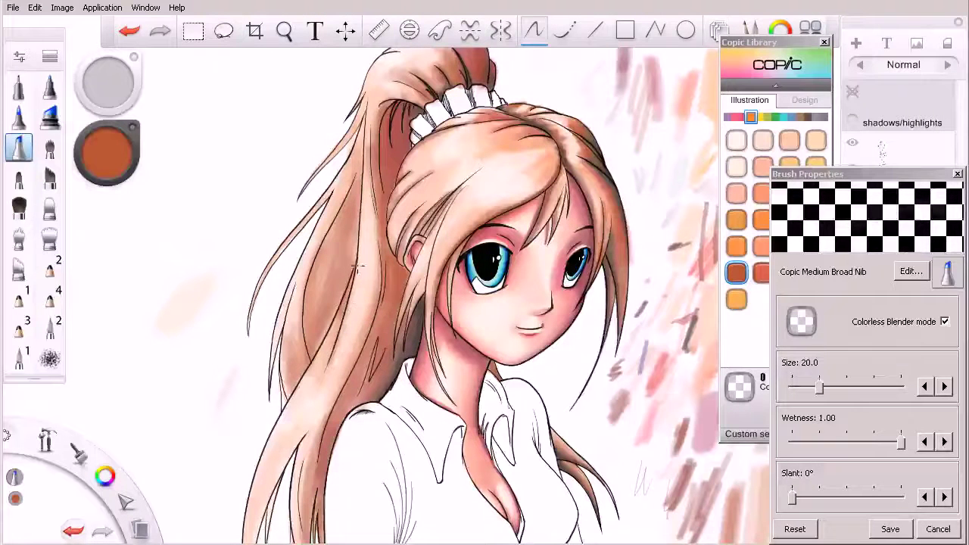
Return to the coloured marker and deepen the full length of the ponytail's middle strand with YR27 Tuscan Orange
key(e)
key(s)
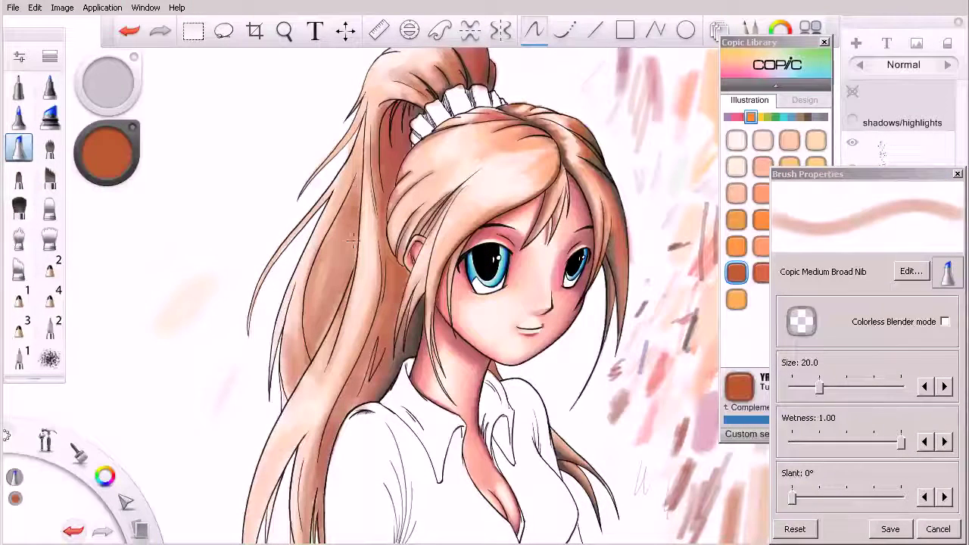
drag(352, 241, 321, 350)
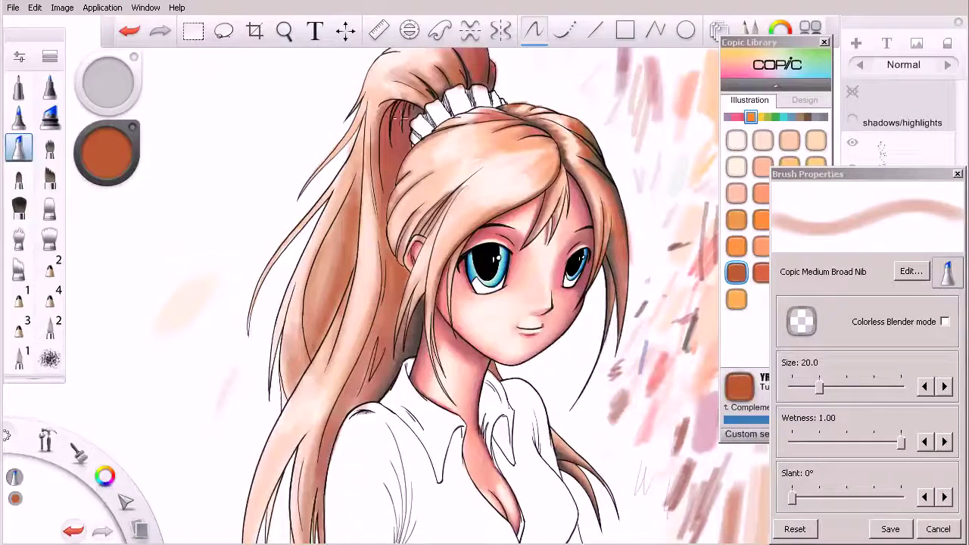
mouse_move(354, 165)
mouse_down()
mouse_move(342, 278)
mouse_move(358, 149)
mouse_move(320, 309)
mouse_move(340, 220)
mouse_move(400, 327)
mouse_move(331, 224)
mouse_move(340, 212)
mouse_move(318, 260)
mouse_move(311, 327)
mouse_up()
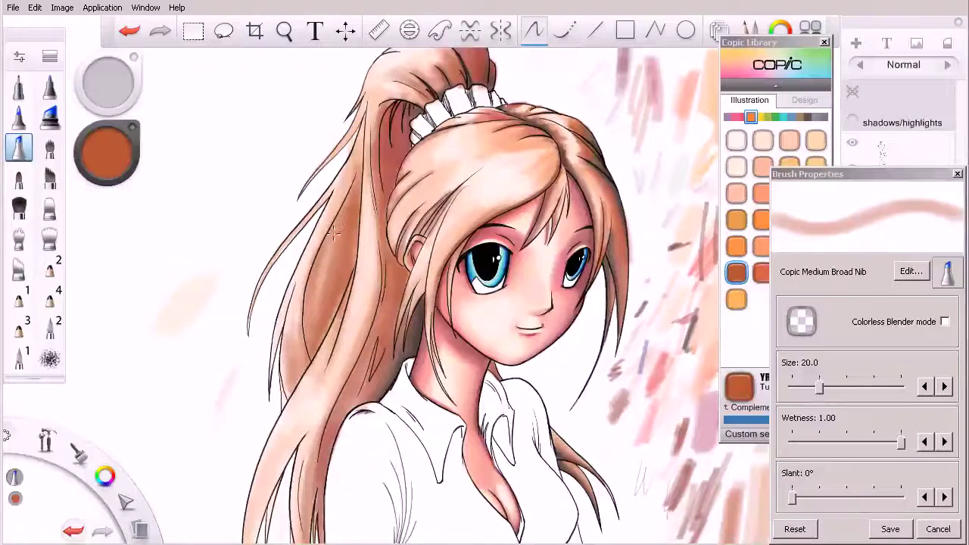
drag(344, 198, 316, 340)
drag(351, 246, 317, 355)
Choose R37 Carmine, undo the last stroke and redden the lower shaded edge of the ponytail's middle strand
click(743, 116)
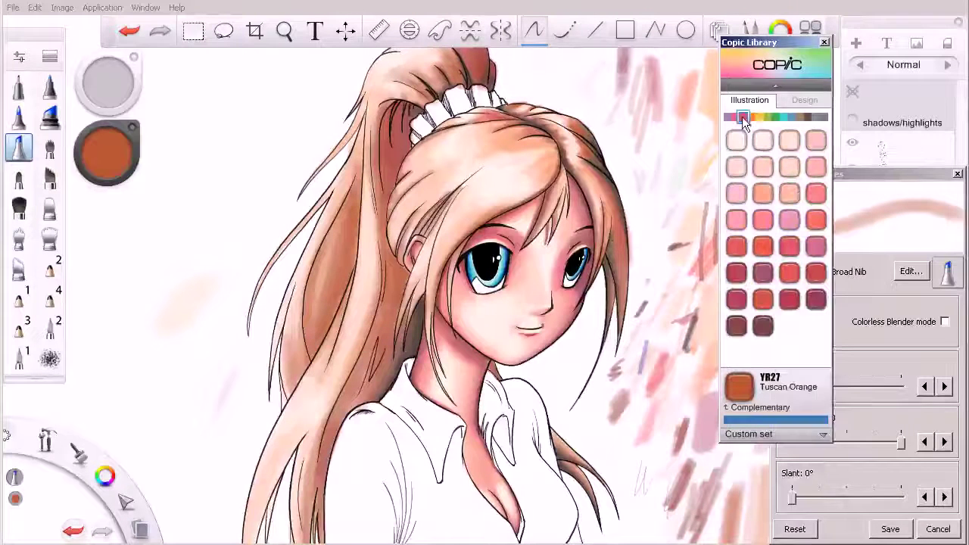
click(735, 300)
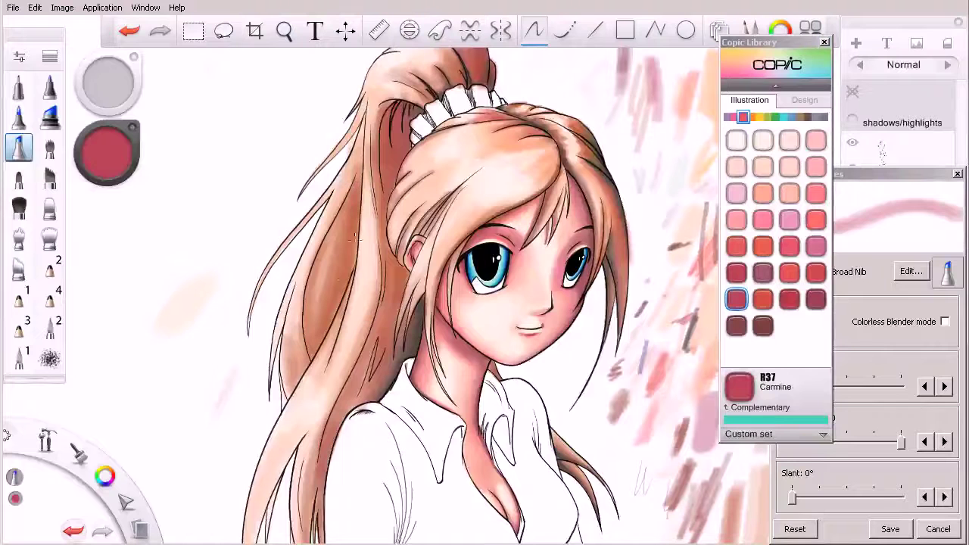
key(ctrl+z)
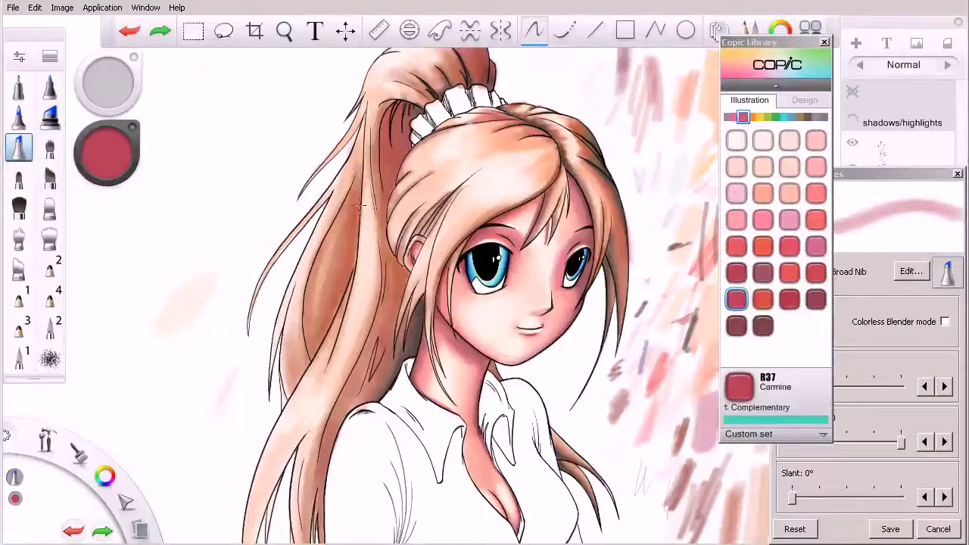
drag(341, 286, 304, 369)
drag(331, 306, 305, 378)
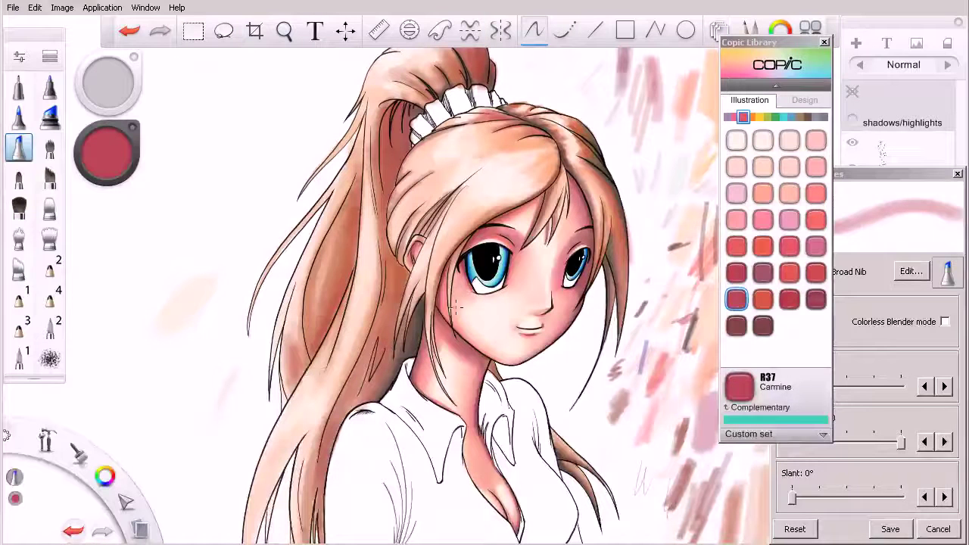
Soften the Carmine shading in the ponytail with Colorless Blender mode
click(923, 323)
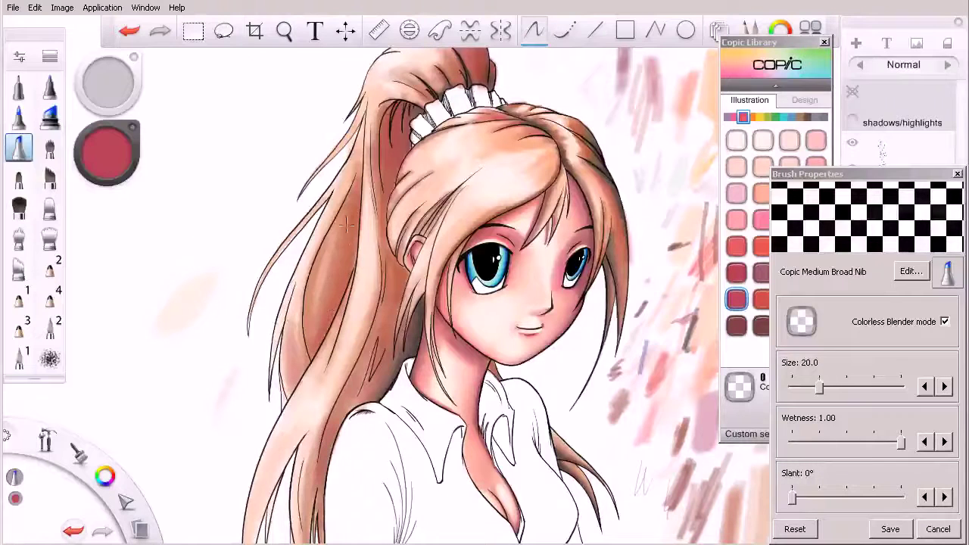
key(space)
drag(665, 219, 650, 265)
drag(645, 283, 584, 325)
key(space)
mouse_move(541, 274)
mouse_down()
mouse_move(548, 252)
mouse_move(508, 236)
mouse_up()
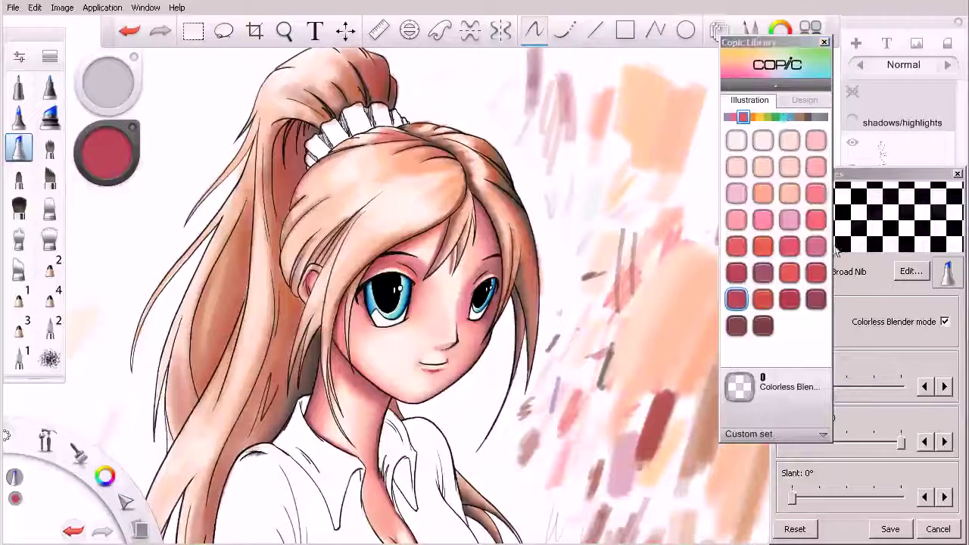
Choose YR65 Atoll and warm the hair around the ear and the side lock falling beside the face
click(749, 118)
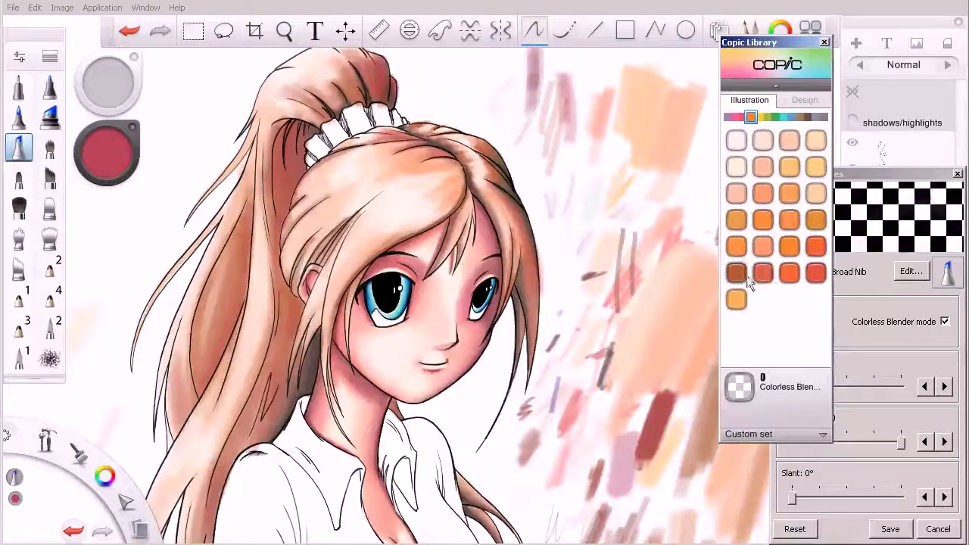
click(737, 273)
click(816, 248)
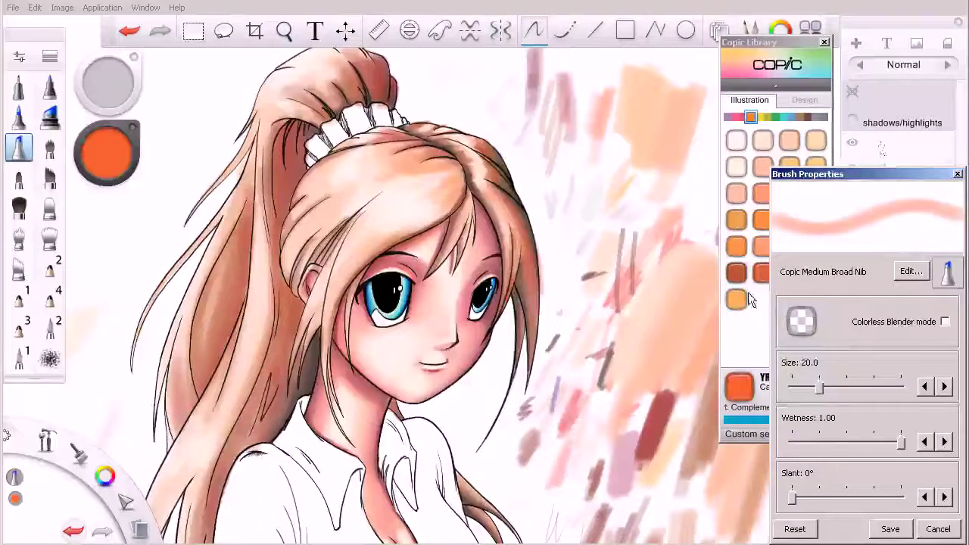
click(748, 266)
click(762, 247)
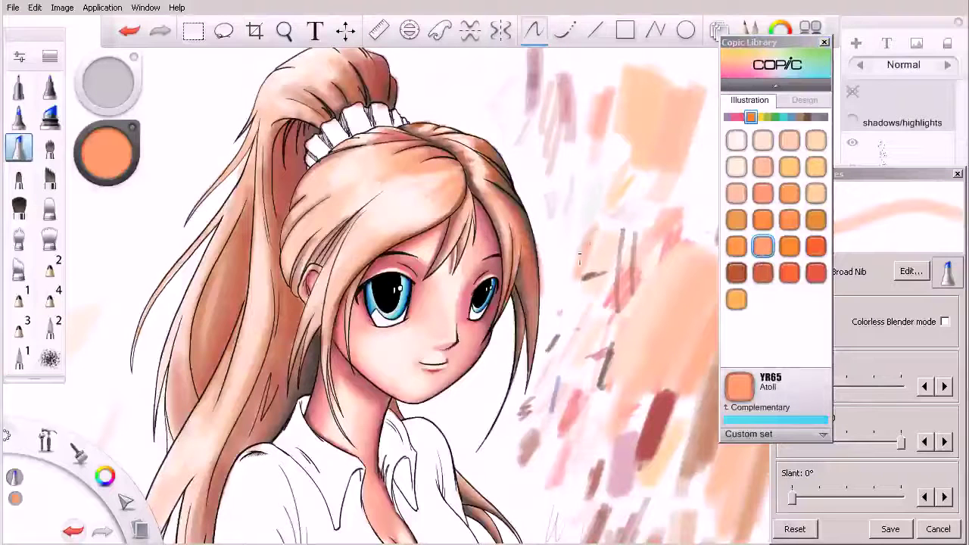
drag(298, 237, 287, 276)
drag(290, 239, 286, 268)
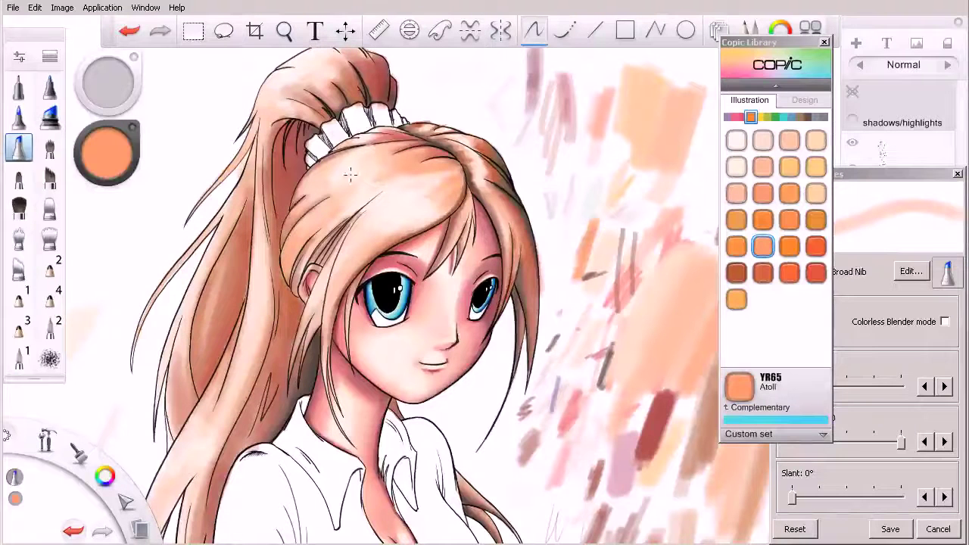
drag(326, 286, 303, 376)
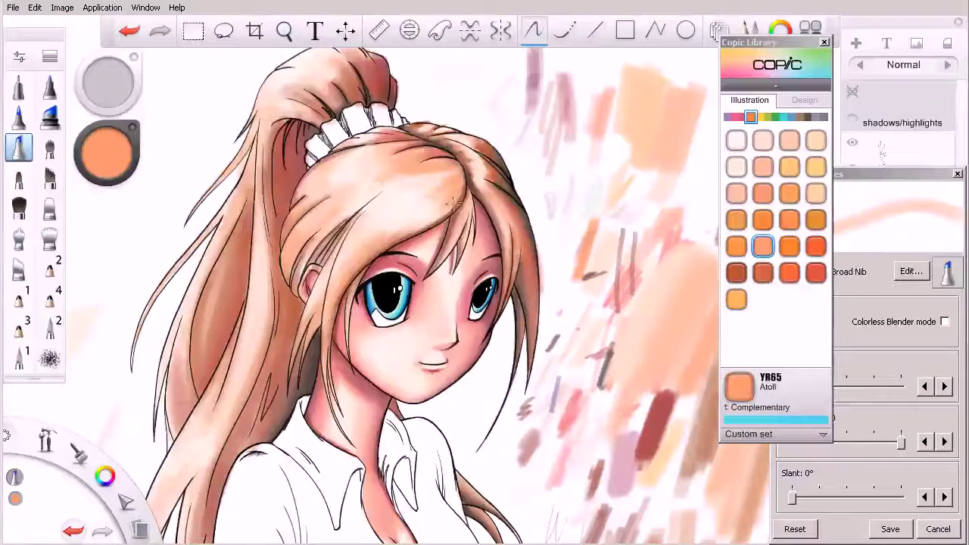
Shade the fringe near the parting with YR18 Sanguine and blend it toward the crown with Colorless Blender mode
click(762, 274)
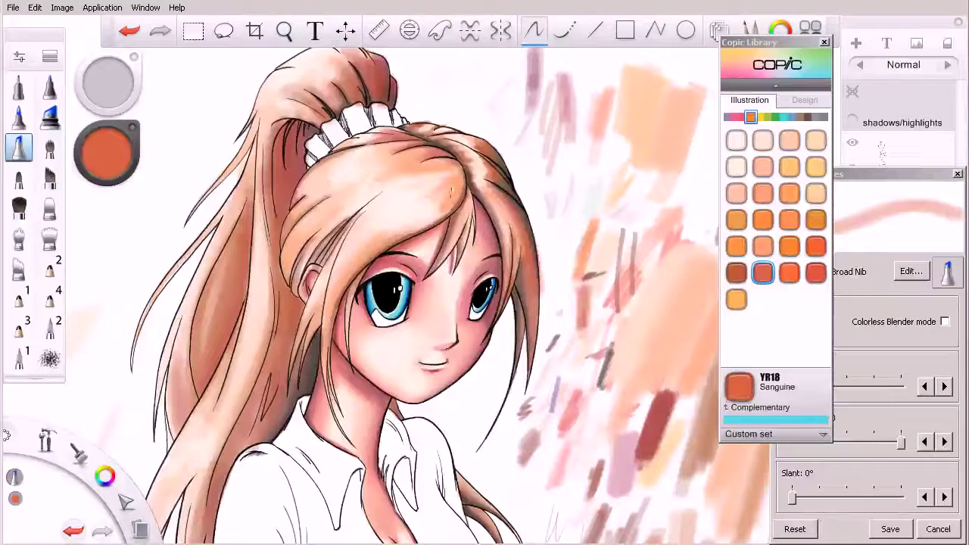
mouse_move(439, 200)
mouse_down()
mouse_move(461, 168)
mouse_move(452, 178)
mouse_move(448, 160)
mouse_move(416, 156)
mouse_move(436, 153)
mouse_move(403, 156)
mouse_move(443, 147)
mouse_move(401, 154)
mouse_move(461, 157)
mouse_move(434, 161)
mouse_up()
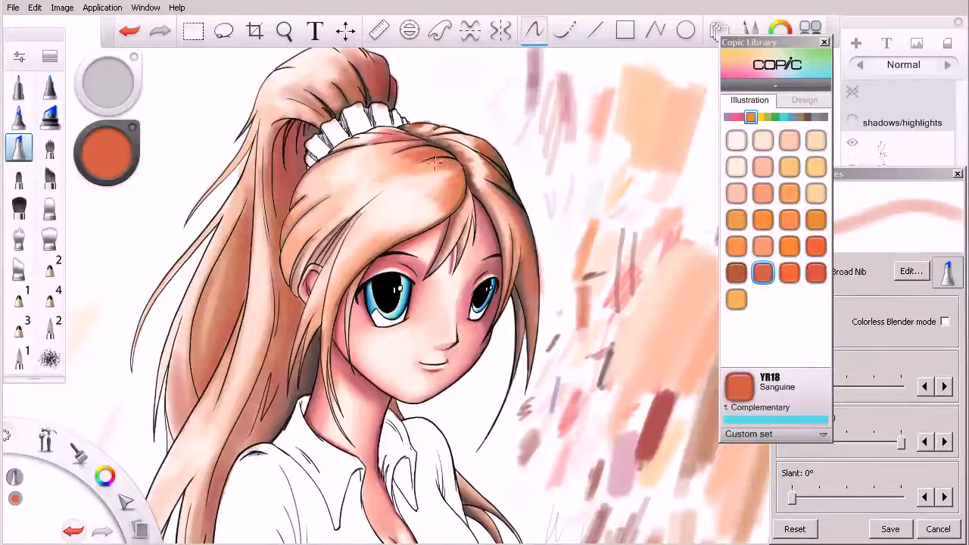
click(900, 324)
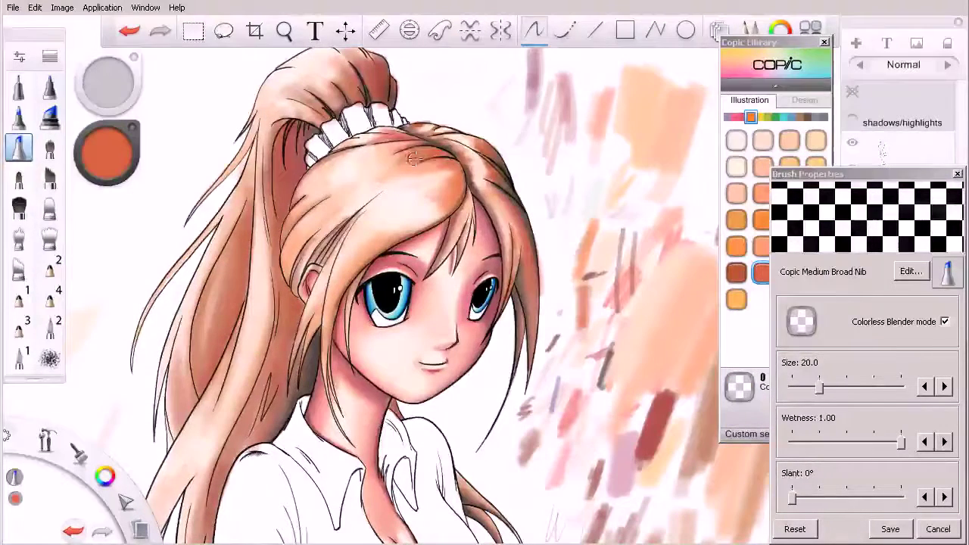
key(ctrl+z)
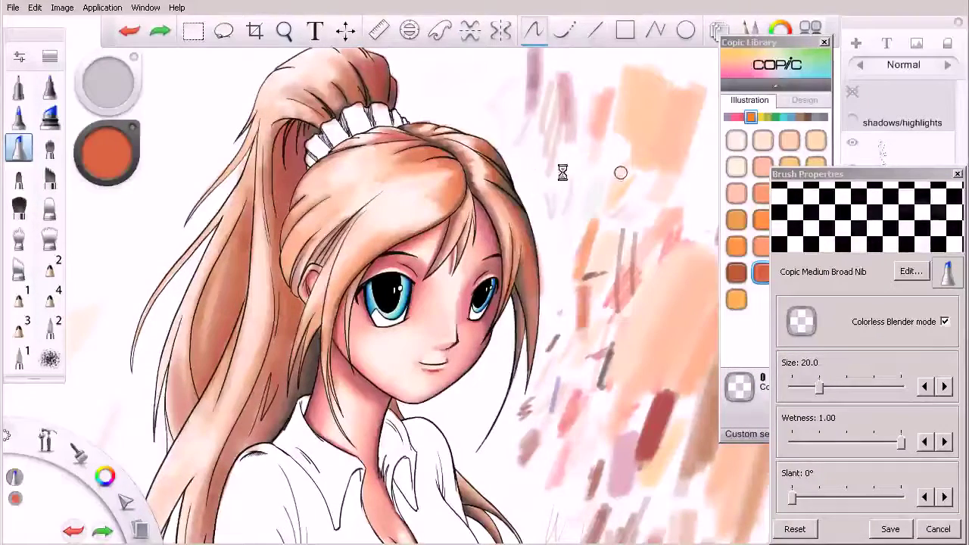
mouse_move(405, 137)
mouse_down()
mouse_move(402, 161)
mouse_move(411, 158)
mouse_move(400, 156)
mouse_move(401, 144)
mouse_move(394, 150)
mouse_up()
Turn off Colorless Blender mode, choose R56 Currant and paint a test swatch beside the figure
click(943, 321)
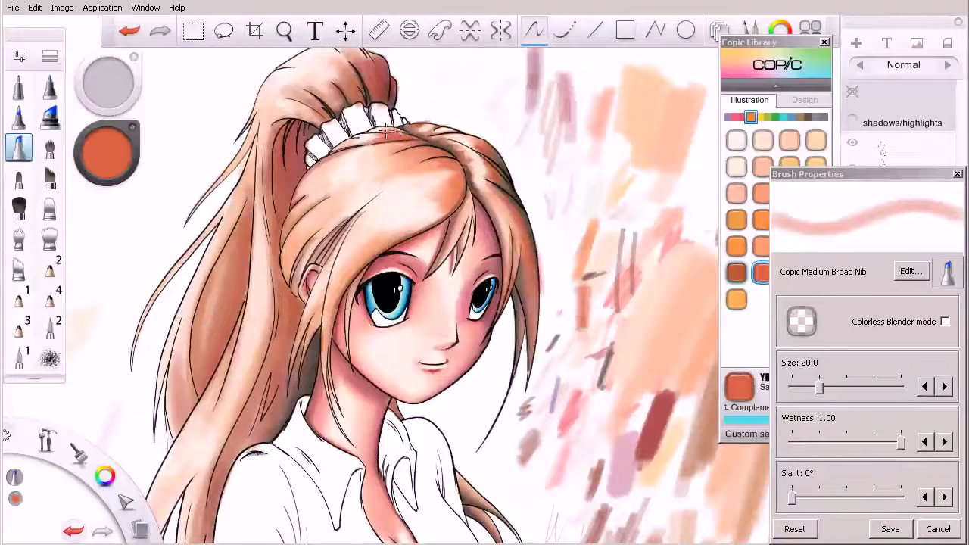
click(736, 272)
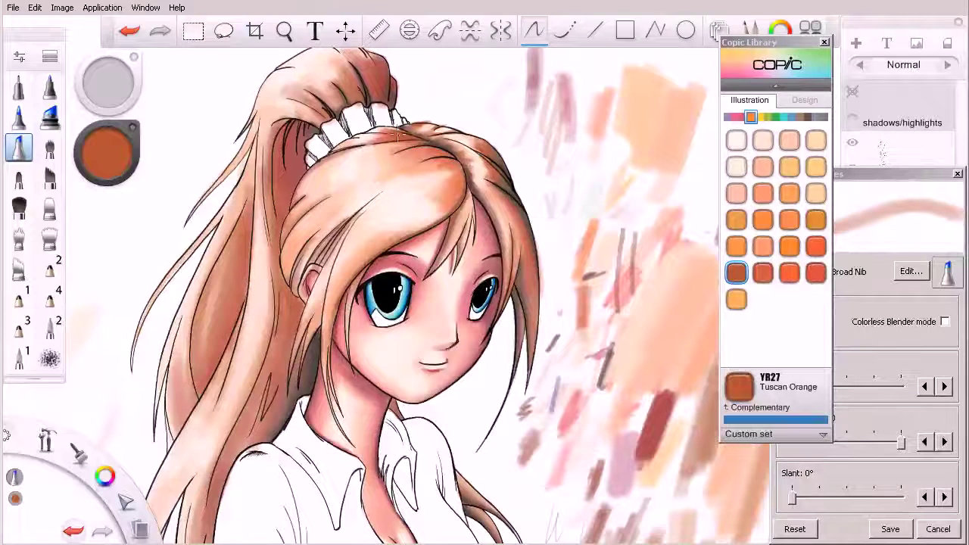
click(744, 117)
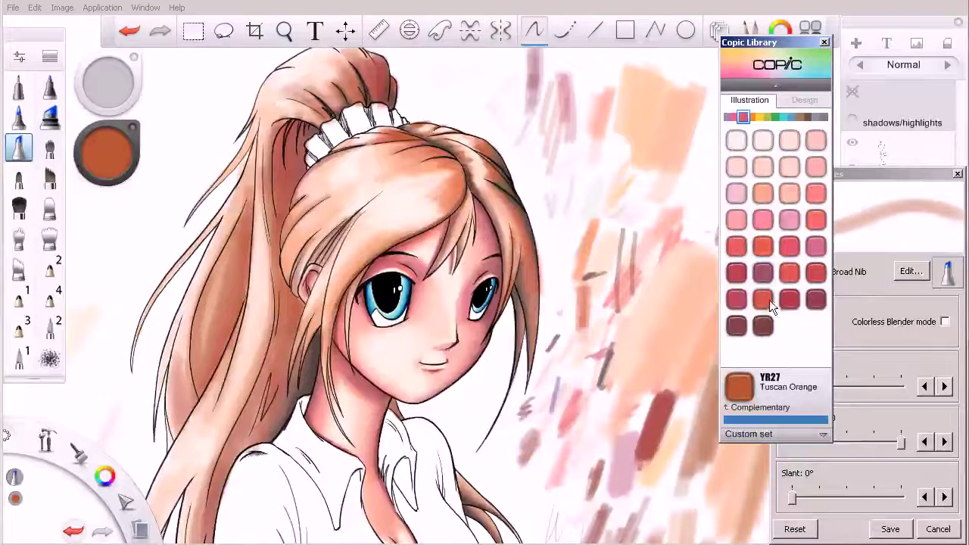
click(815, 246)
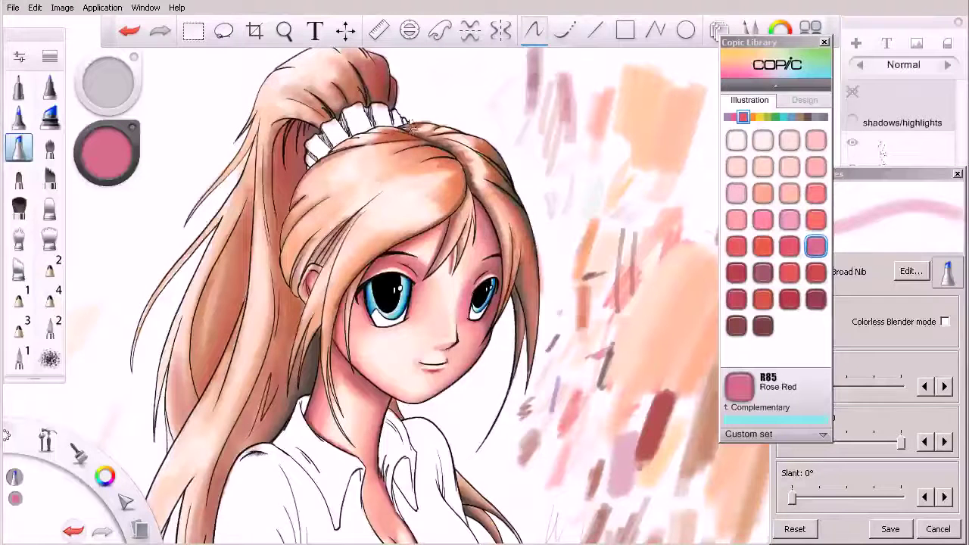
click(762, 273)
drag(577, 195, 569, 257)
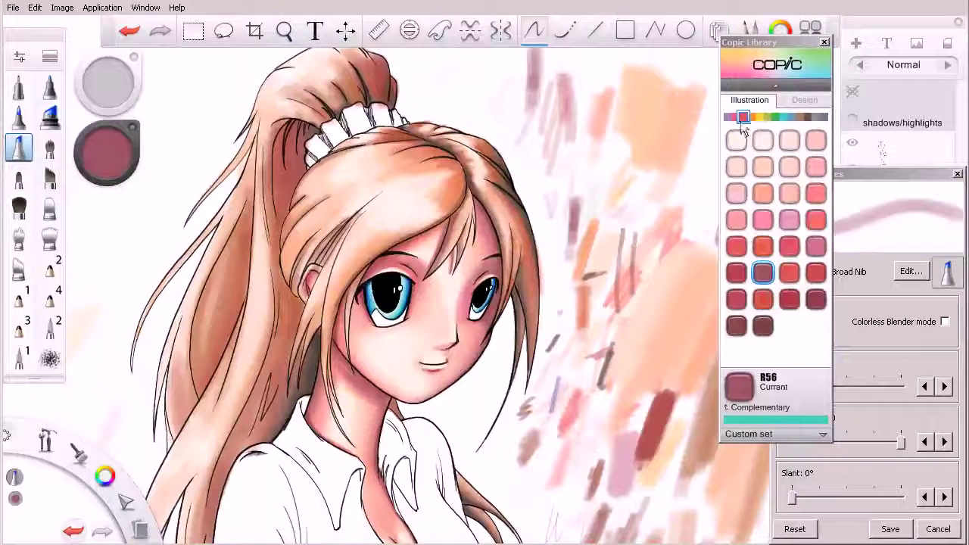
Switch the marker colour back to YR27 Tuscan Orange
click(750, 117)
click(762, 246)
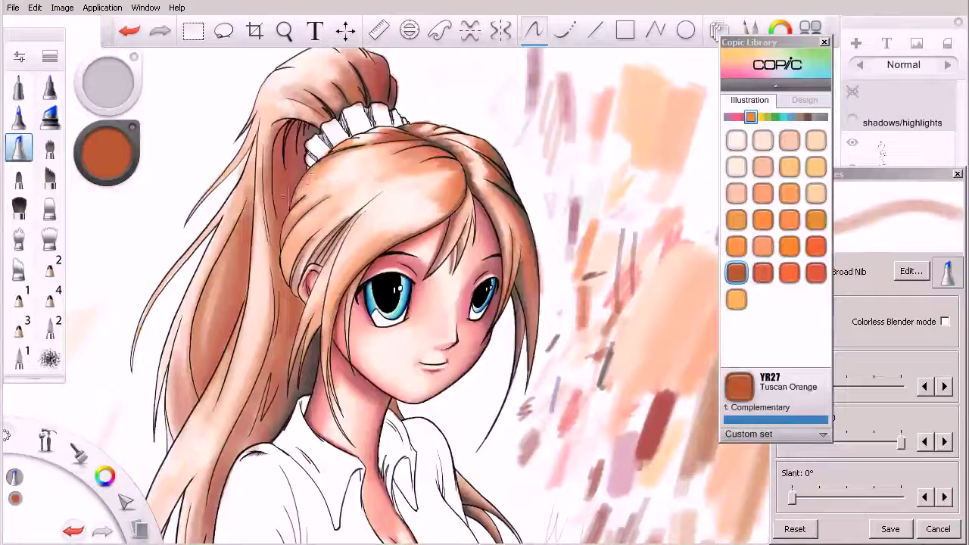
Shade the hair behind and above the ear with YR27 Tuscan Orange strokes
mouse_move(291, 204)
mouse_down()
mouse_move(313, 173)
mouse_move(280, 248)
mouse_move(280, 300)
mouse_up()
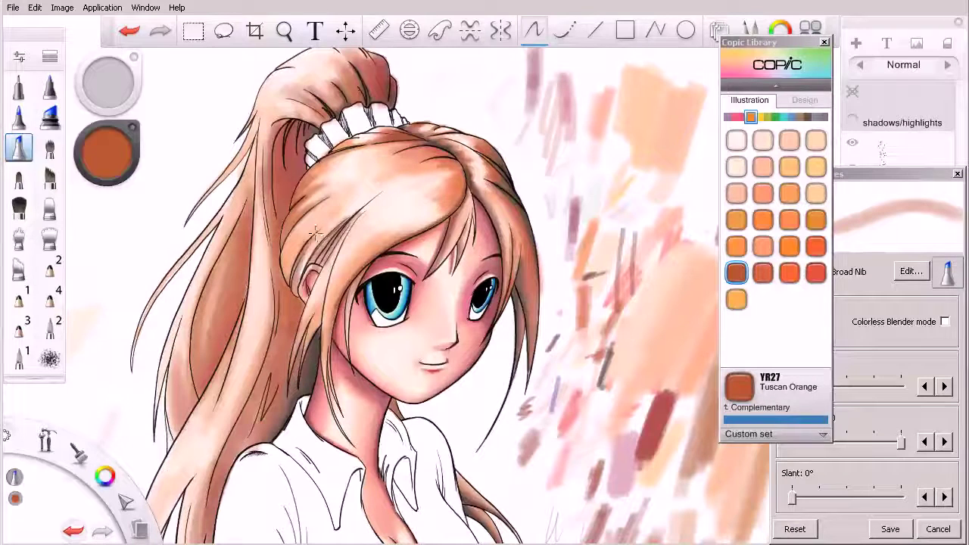
drag(309, 235, 284, 285)
drag(299, 250, 330, 206)
Soften the swept-back side hair above the ear with YR65 Atoll, followed by lighter YR01 Peach Puff
click(763, 246)
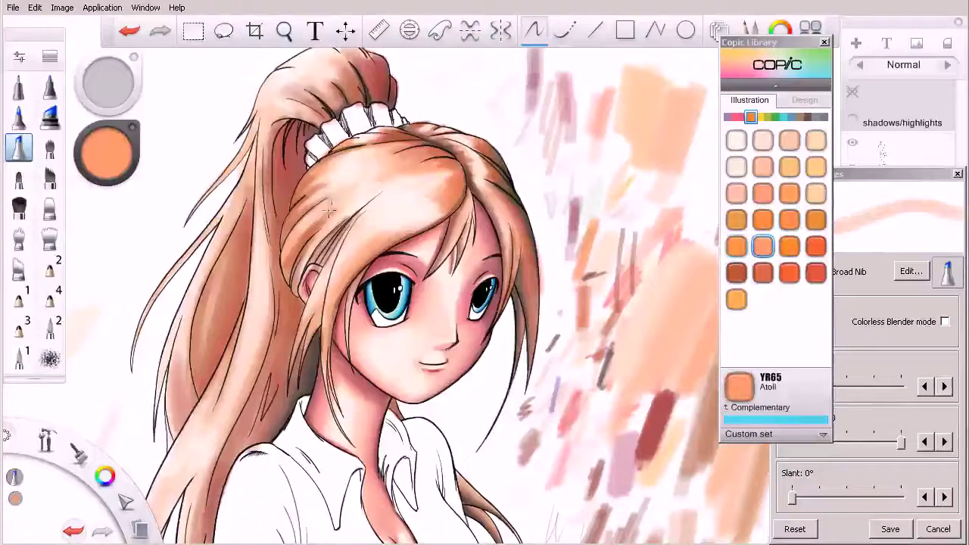
drag(282, 280, 322, 213)
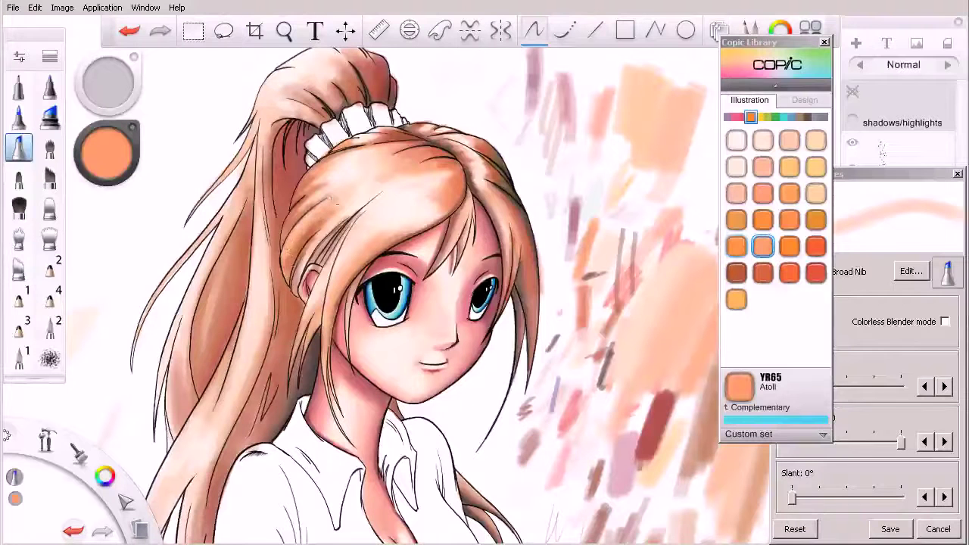
click(762, 167)
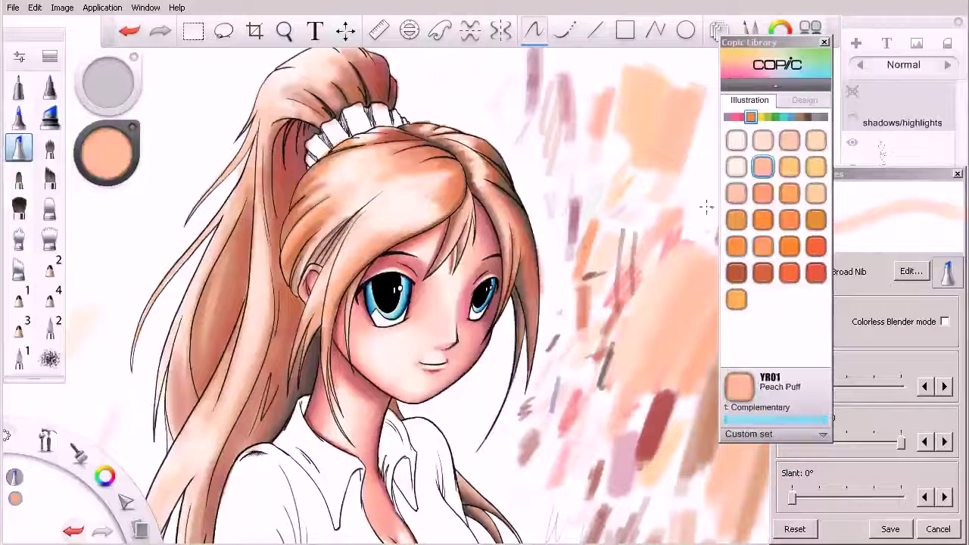
drag(303, 280, 308, 224)
mouse_move(341, 195)
mouse_down()
mouse_move(298, 227)
mouse_move(282, 261)
mouse_move(336, 207)
mouse_up()
drag(294, 276, 334, 210)
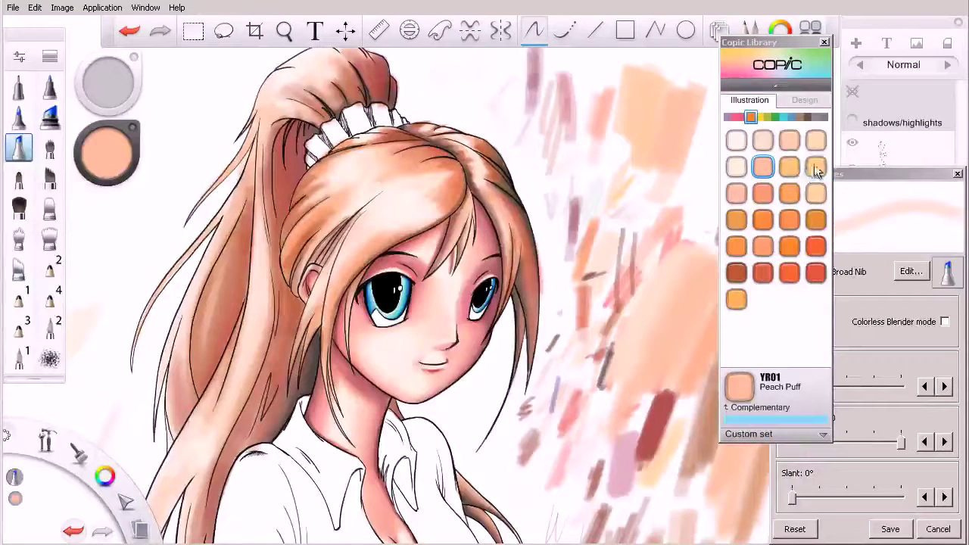
Choose E02 Fruit Pink and blend the strands between the fringe and the ear
drag(759, 117, 800, 116)
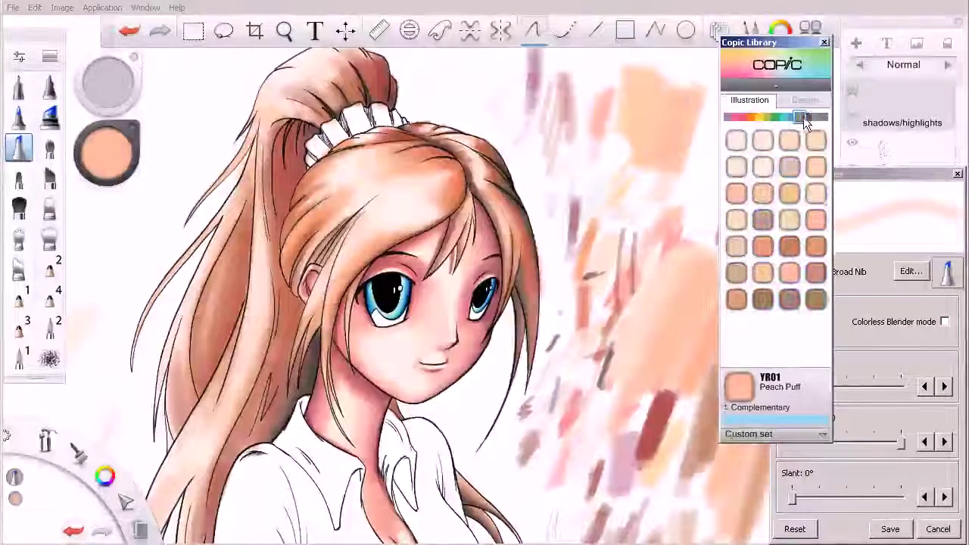
click(814, 219)
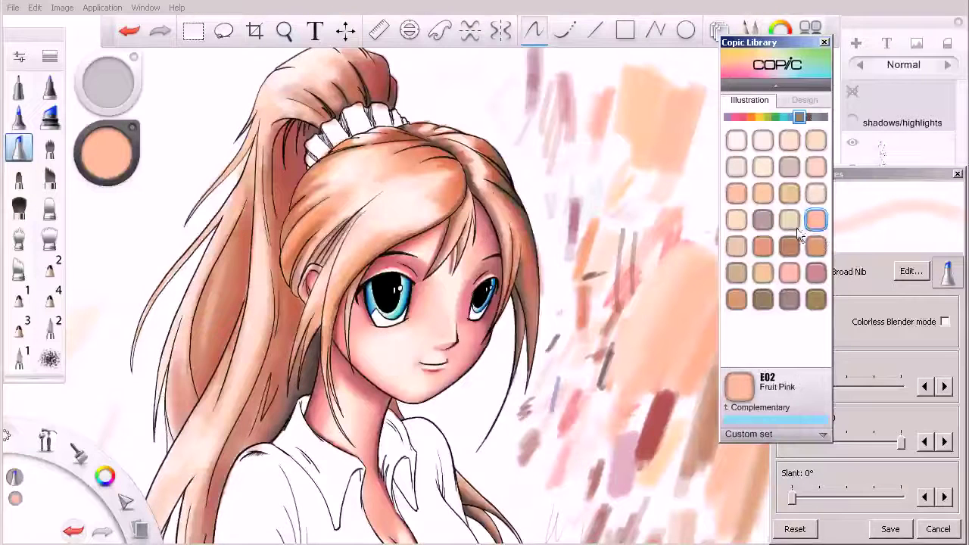
drag(345, 219, 316, 250)
Choose E08 Brown after picking E37 Sepia and deepen the fringe shadows around the parting
click(807, 117)
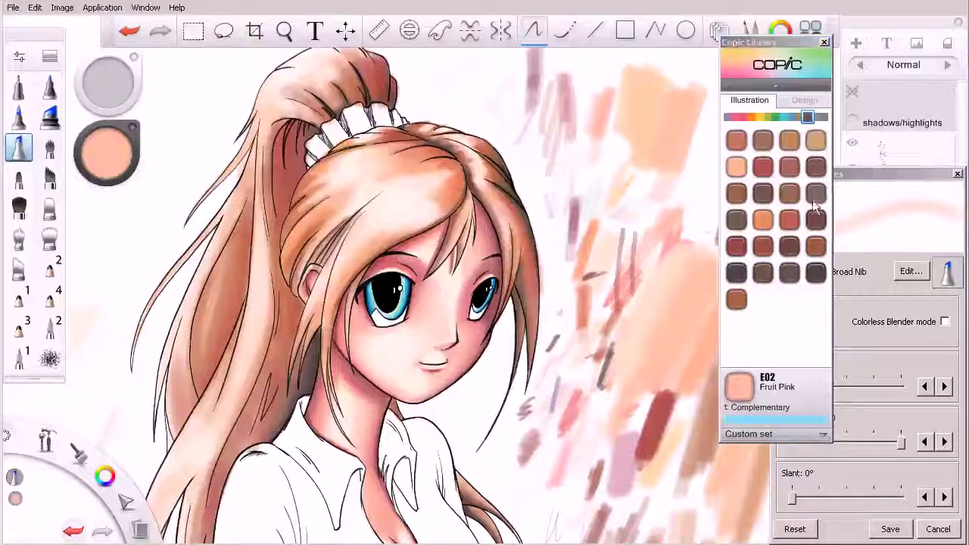
click(735, 193)
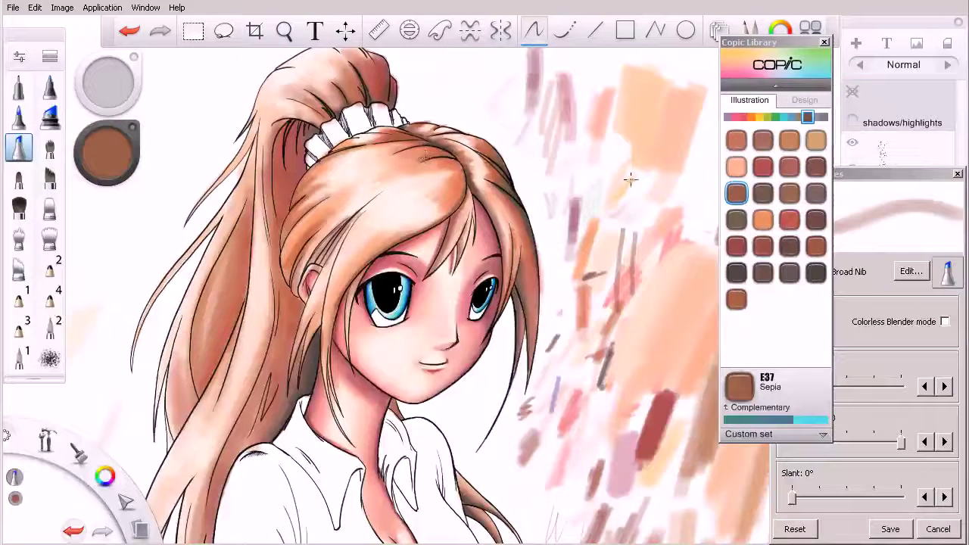
click(789, 220)
mouse_move(436, 154)
mouse_down()
mouse_move(494, 156)
mouse_move(481, 176)
mouse_move(414, 161)
mouse_move(467, 167)
mouse_move(435, 164)
mouse_move(451, 168)
mouse_move(458, 192)
mouse_move(457, 173)
mouse_move(444, 211)
mouse_move(451, 214)
mouse_move(466, 174)
mouse_move(444, 219)
mouse_move(445, 192)
mouse_up()
mouse_move(446, 145)
mouse_down()
mouse_move(425, 130)
mouse_move(451, 143)
mouse_up()
drag(465, 175, 452, 232)
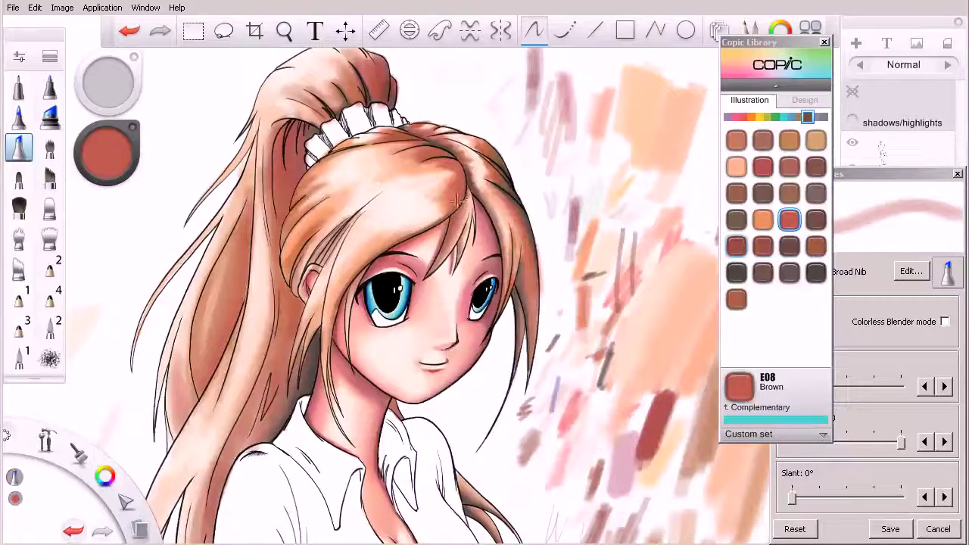
Paint an E08 Brown test swatch beside the figure and shade the hair on the far side of the parting
drag(497, 198, 491, 186)
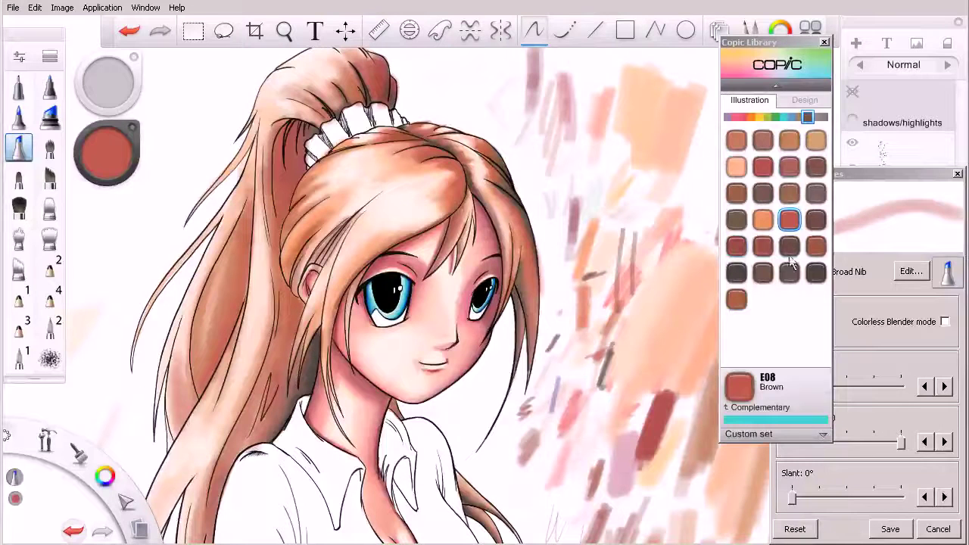
mouse_move(645, 347)
mouse_down()
mouse_move(651, 401)
mouse_move(652, 387)
mouse_up()
drag(509, 198, 501, 200)
drag(516, 244, 511, 224)
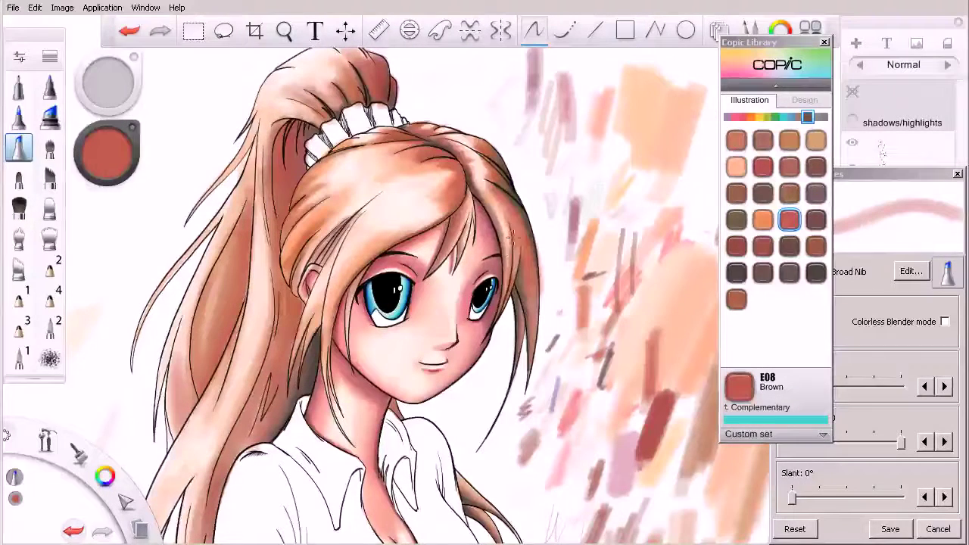
drag(494, 187, 505, 212)
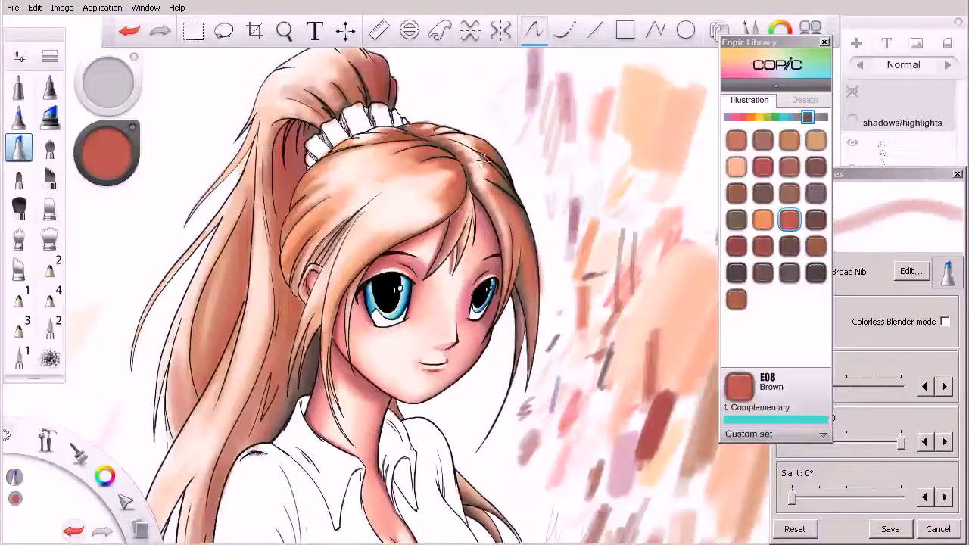
Switch the marker colour to E30 Bisque and back to E08 Brown
click(798, 117)
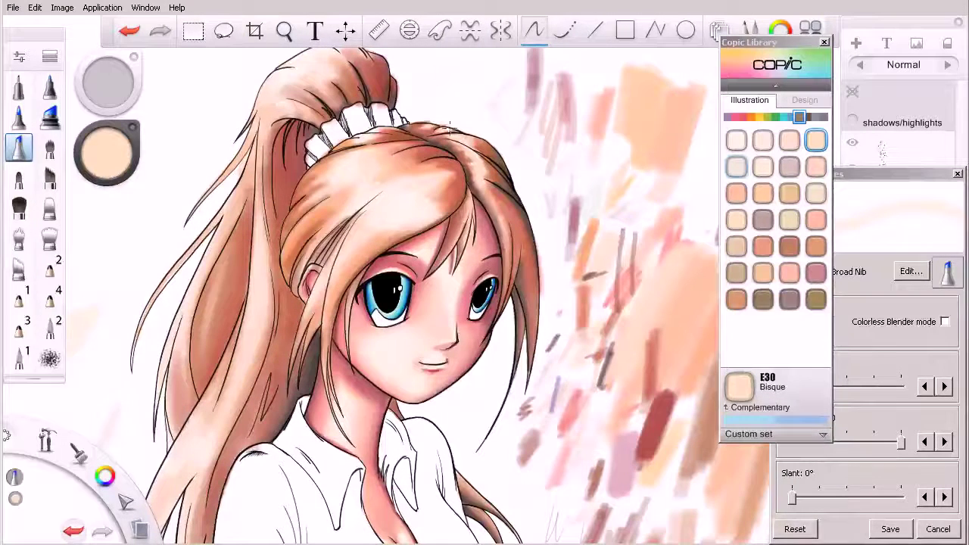
click(804, 118)
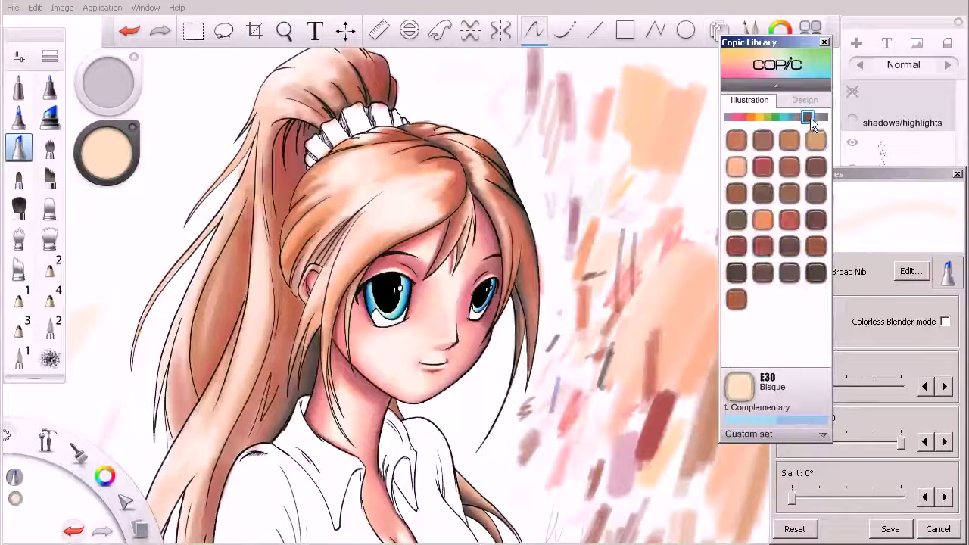
click(788, 220)
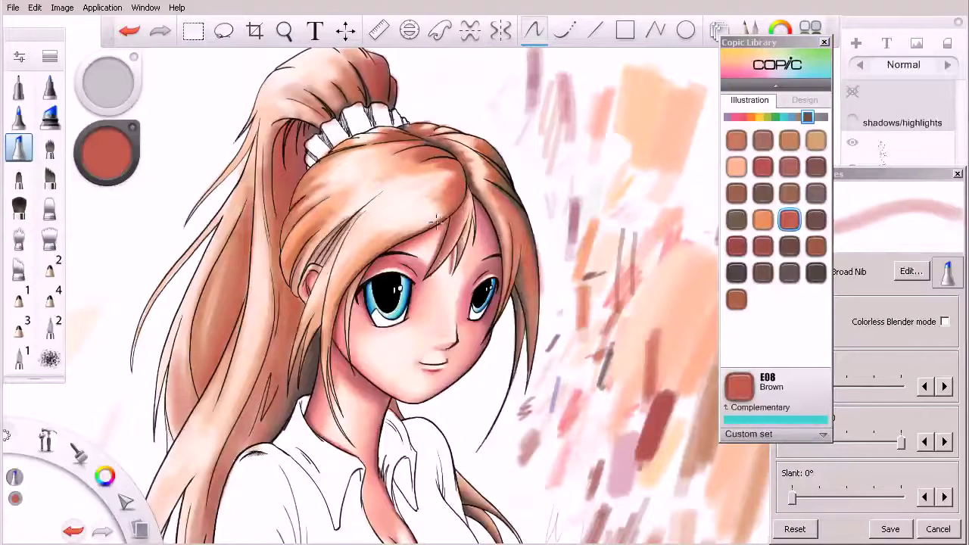
drag(457, 203, 393, 240)
drag(440, 213, 403, 236)
key(ctrl+z)
key(ctrl+z)
Shade the lower edge of the fringe and the side lock beside the eye with E08 Brown
drag(459, 201, 393, 245)
drag(457, 196, 407, 231)
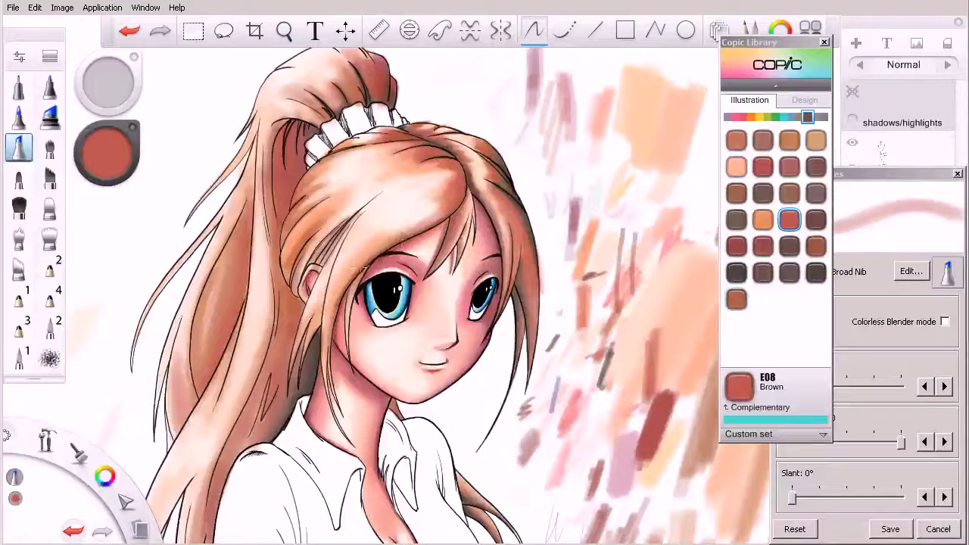
mouse_move(383, 249)
mouse_down()
mouse_move(326, 346)
mouse_move(331, 359)
mouse_move(372, 253)
mouse_move(399, 235)
mouse_move(349, 270)
mouse_move(324, 360)
mouse_up()
drag(364, 250, 328, 335)
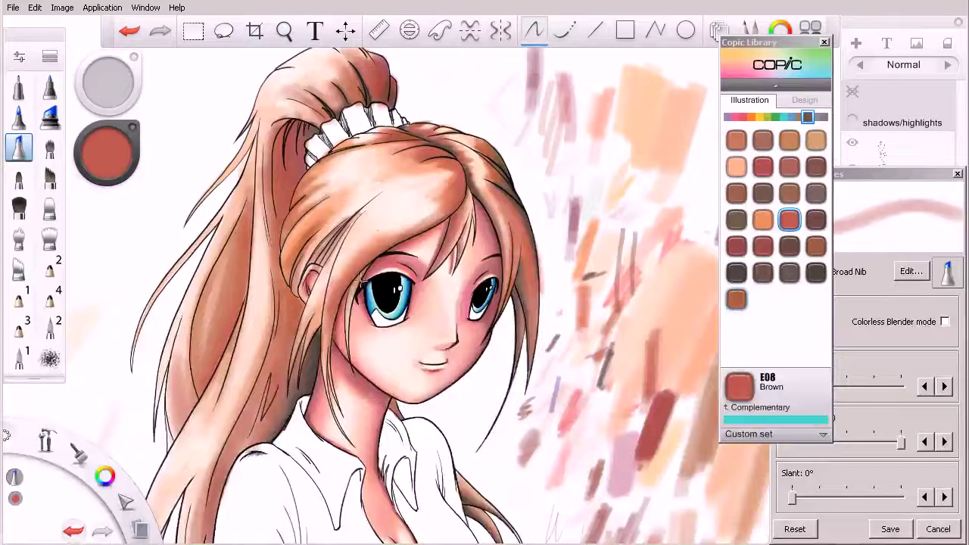
Reduce the marker size to 10 and define the strands above the ear with E08 Brown and E97 Deep Orange
key([)
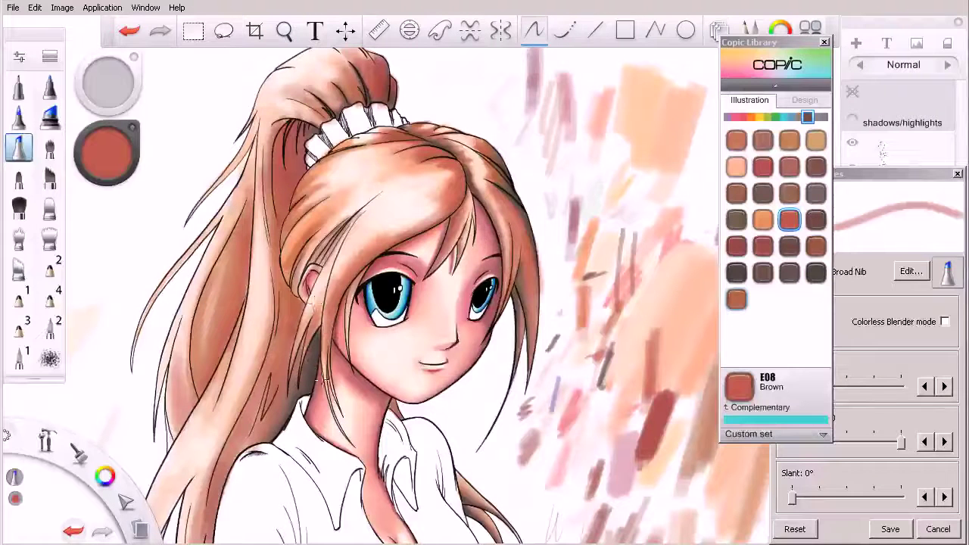
drag(362, 208, 319, 269)
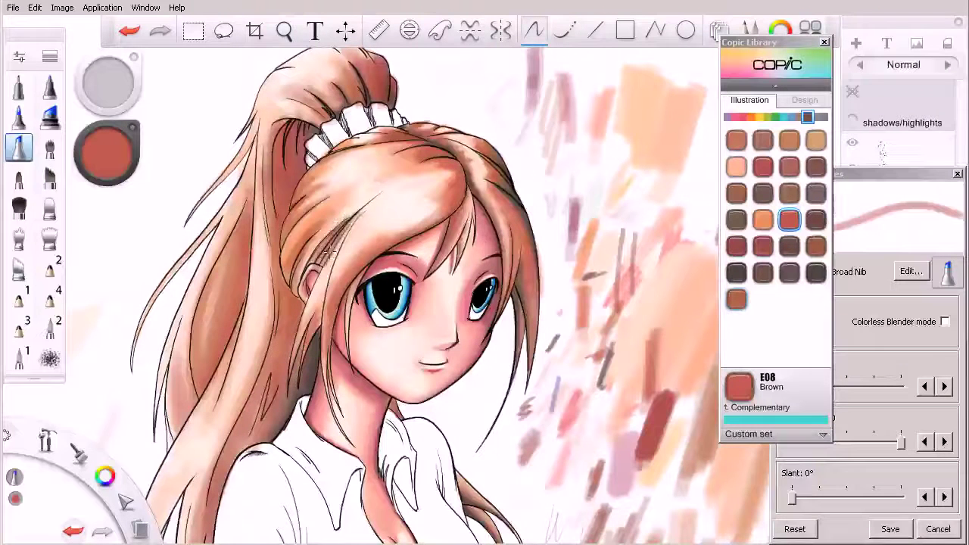
click(762, 219)
mouse_move(350, 221)
mouse_down()
mouse_move(376, 195)
mouse_move(322, 252)
mouse_up()
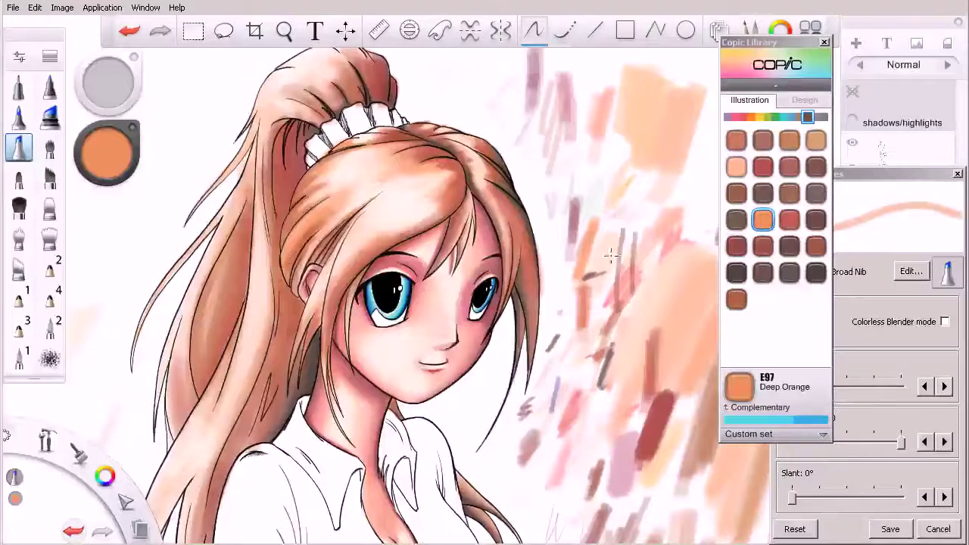
Switch back to E08 Brown and darken the back edge of the head hair and the ear's shadow
click(790, 219)
mouse_move(287, 270)
mouse_down()
mouse_move(296, 247)
mouse_move(285, 240)
mouse_move(301, 217)
mouse_move(283, 244)
mouse_move(313, 206)
mouse_move(289, 233)
mouse_move(280, 254)
mouse_move(332, 192)
mouse_move(281, 254)
mouse_move(294, 225)
mouse_move(278, 256)
mouse_move(289, 208)
mouse_up()
drag(281, 259, 302, 180)
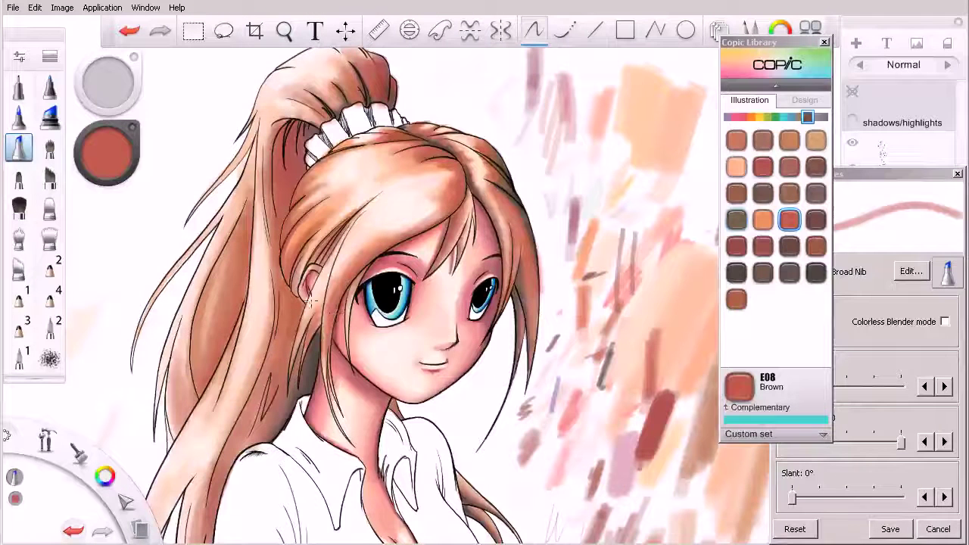
drag(315, 270, 304, 283)
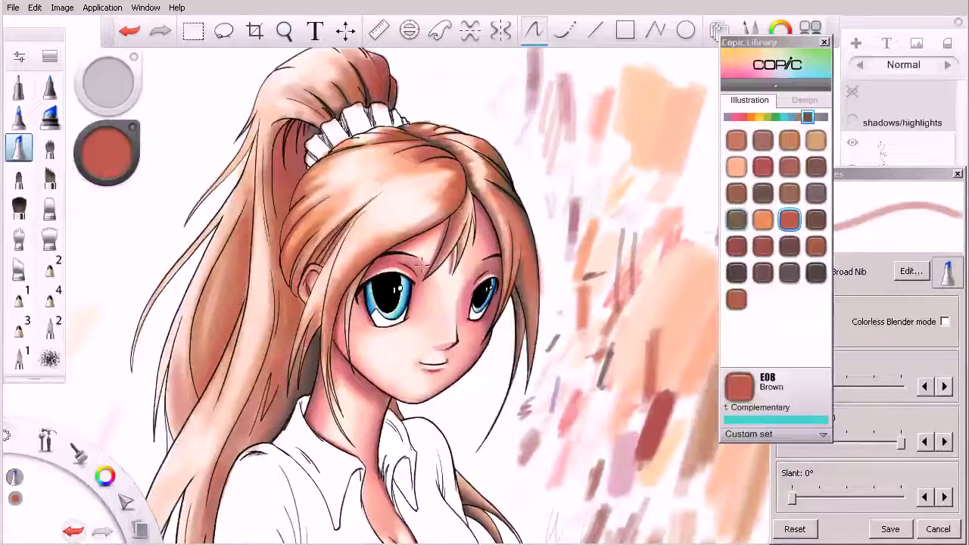
Layer E97 Deep Orange and E39 Leather on the hair behind the ear and smooth it with Colorless Blender mode
click(761, 221)
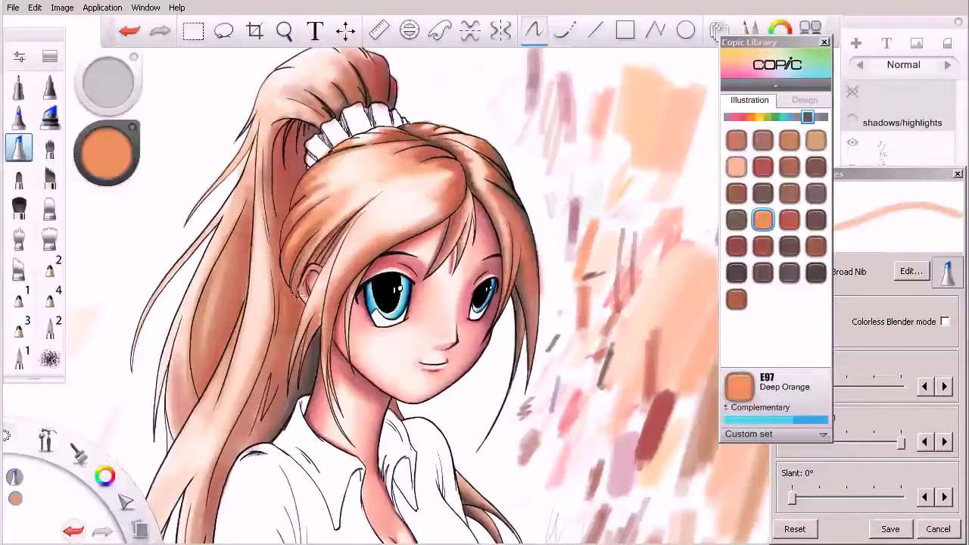
drag(317, 218, 289, 251)
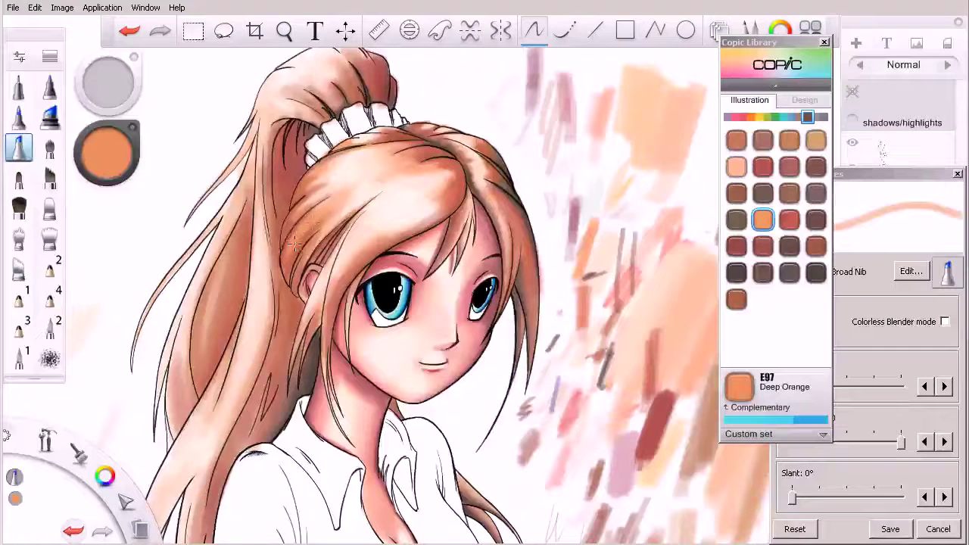
click(816, 246)
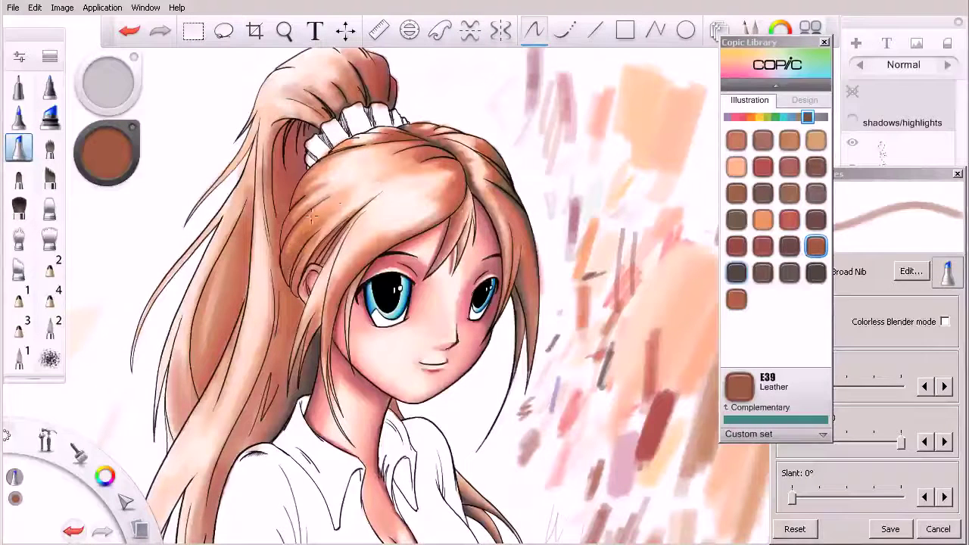
click(920, 323)
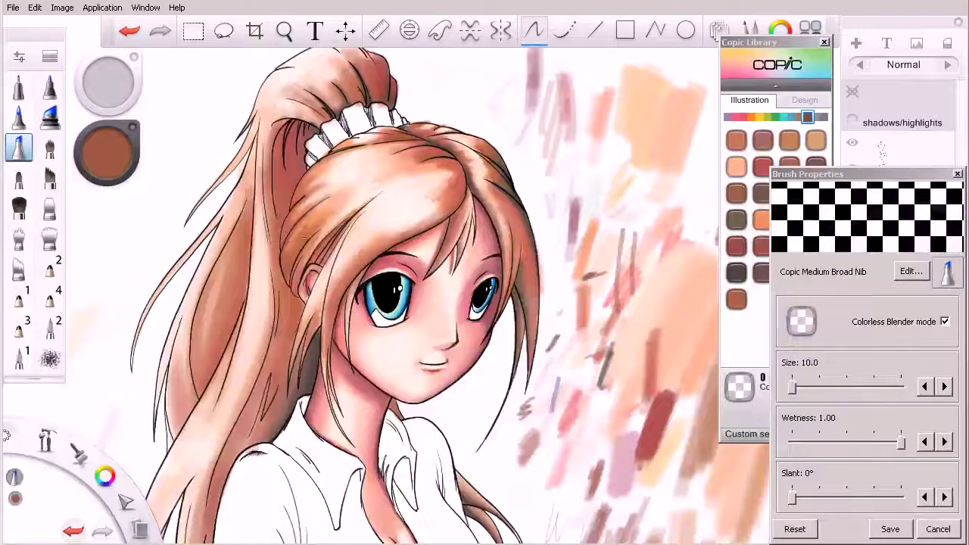
drag(305, 226, 288, 249)
mouse_move(313, 217)
mouse_down()
mouse_move(283, 252)
mouse_move(285, 297)
mouse_move(283, 281)
mouse_up()
Turn off Colorless Blender mode, choose E97 Deep Orange at size 20 and warm the fringe and side lock near the ear
key(space)
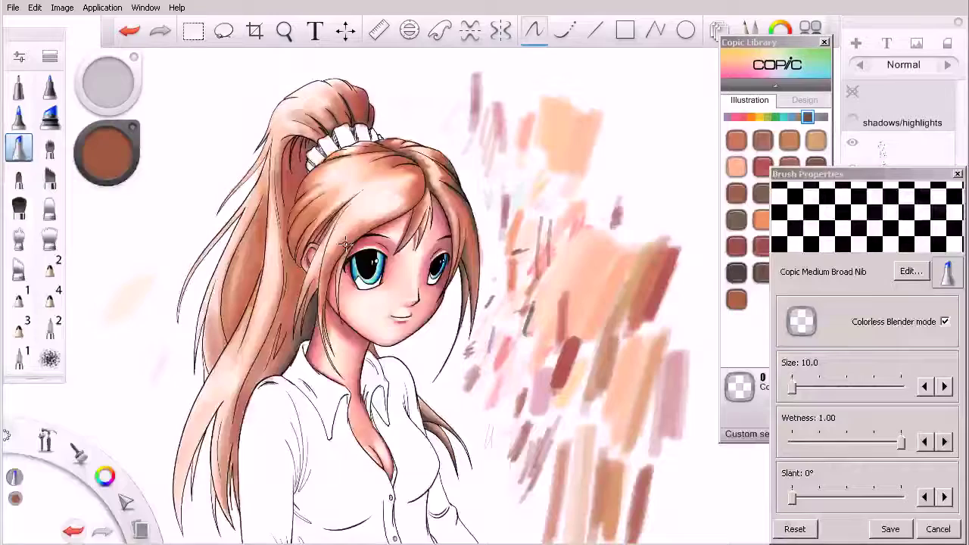
key(space)
drag(401, 215, 461, 297)
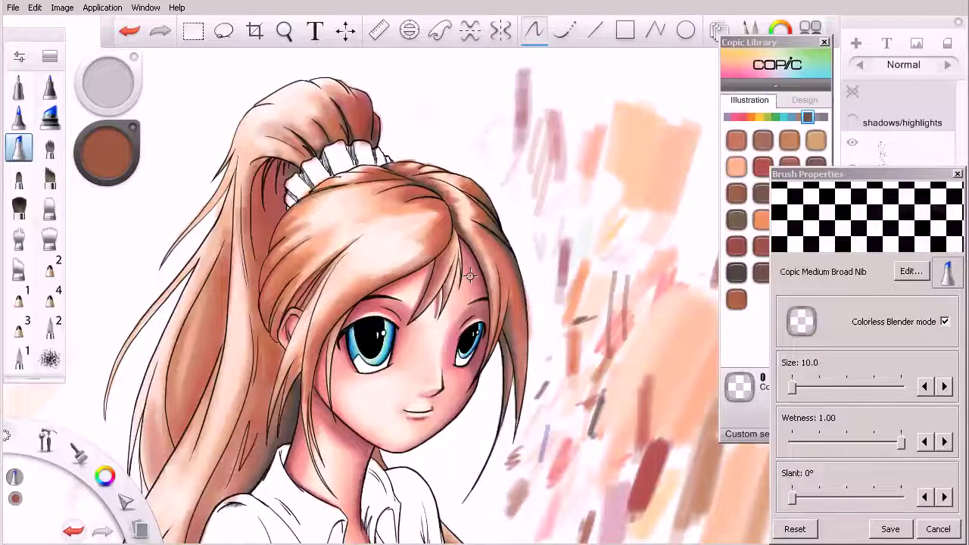
click(760, 219)
click(944, 321)
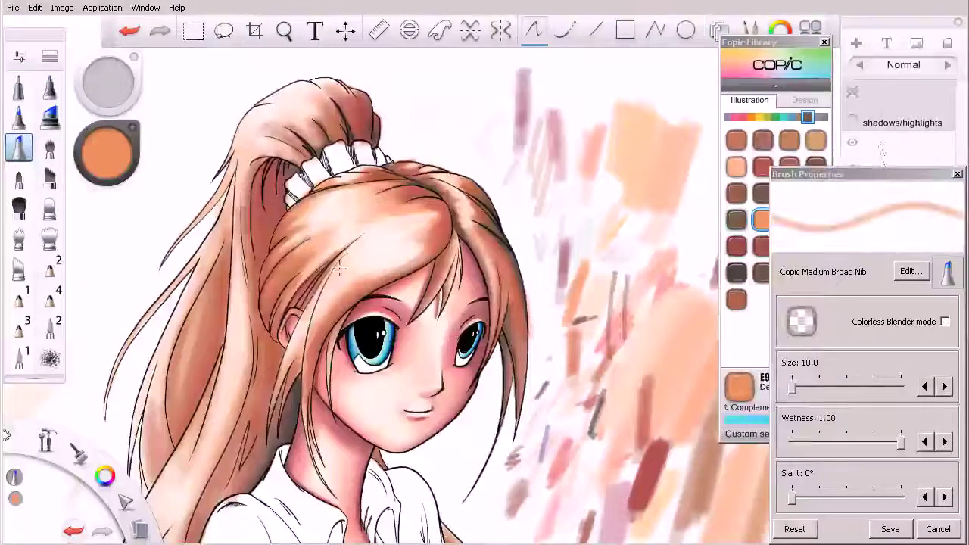
key(bracketright)
key(bracketright)
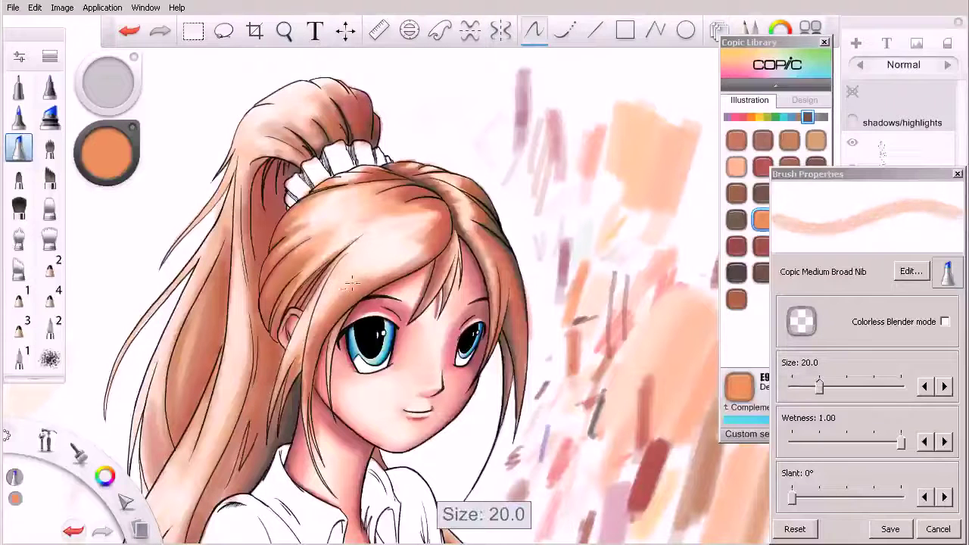
mouse_move(343, 272)
mouse_down()
mouse_move(307, 336)
mouse_move(327, 279)
mouse_up()
drag(296, 337, 280, 398)
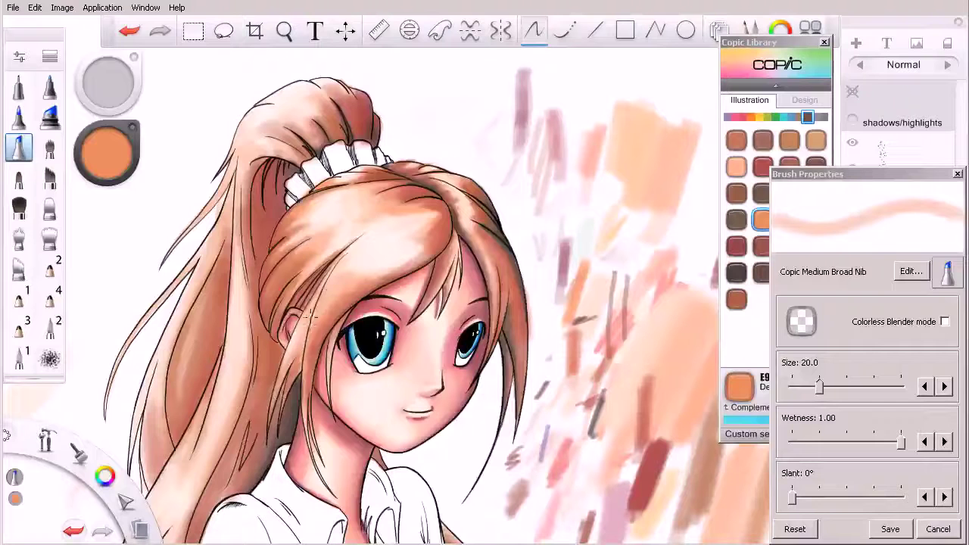
Glaze the underside of the fringe from the parting toward the eye with E97 Deep Orange and undo the last stroke
mouse_move(376, 281)
mouse_down()
mouse_move(438, 231)
mouse_move(380, 267)
mouse_up()
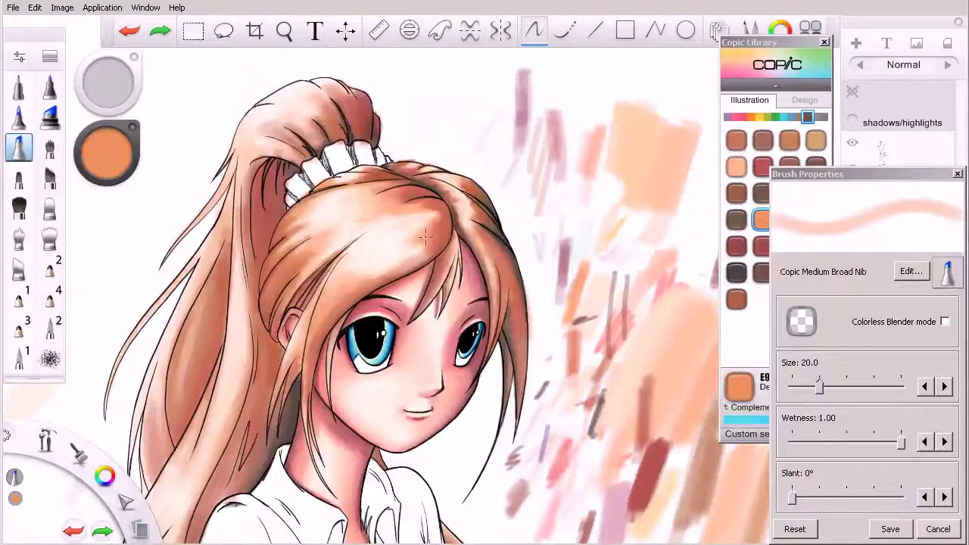
drag(453, 222, 364, 288)
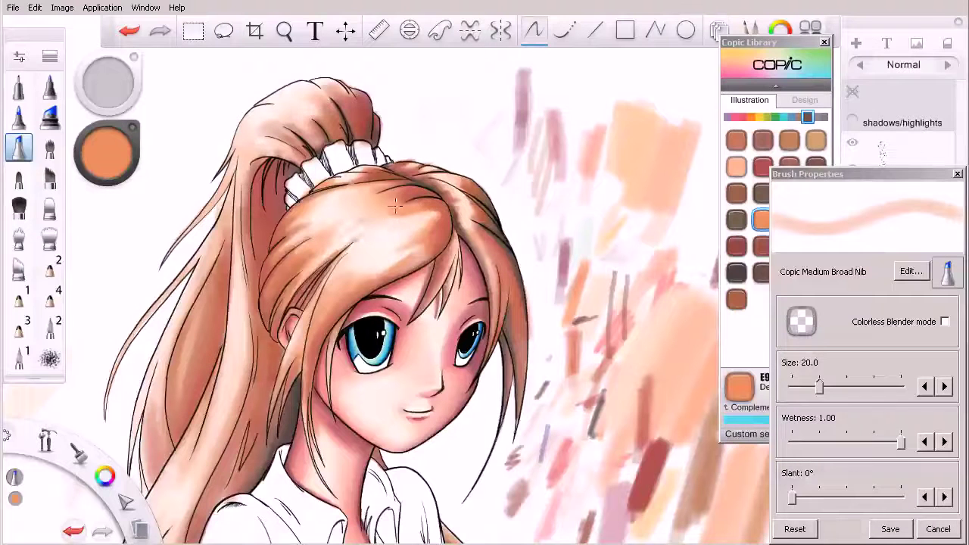
key(ctrl+z)
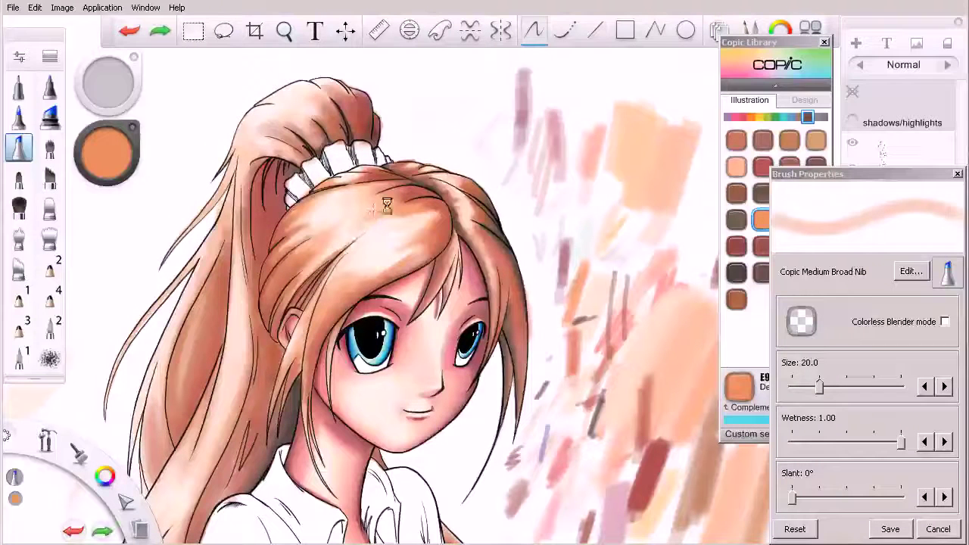
Undo the orange stroke on the crown and glaze the highlight below the parting with E95 Flesh Pink, using Colorless Blender mode to soften it
drag(353, 227, 401, 200)
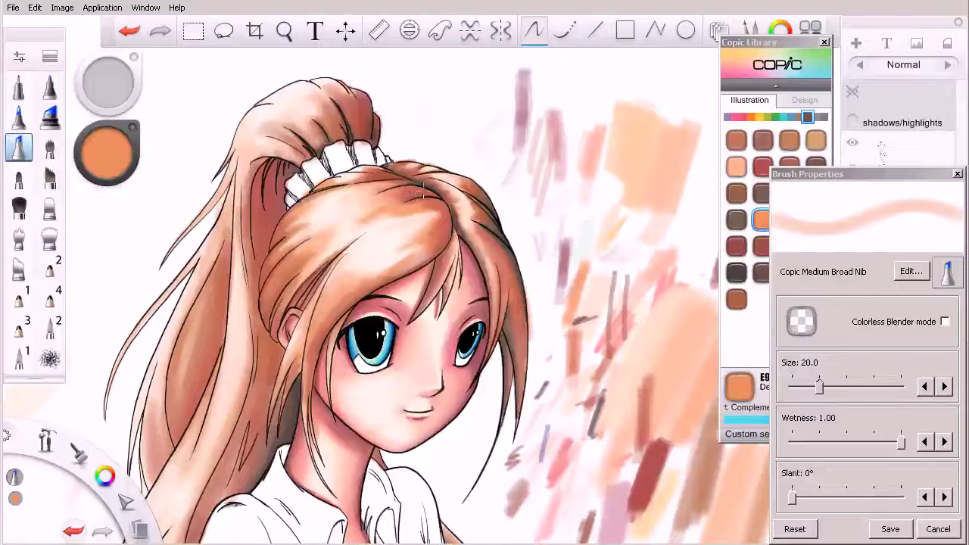
key(ctrl+z)
click(735, 166)
drag(355, 227, 398, 194)
drag(361, 220, 399, 194)
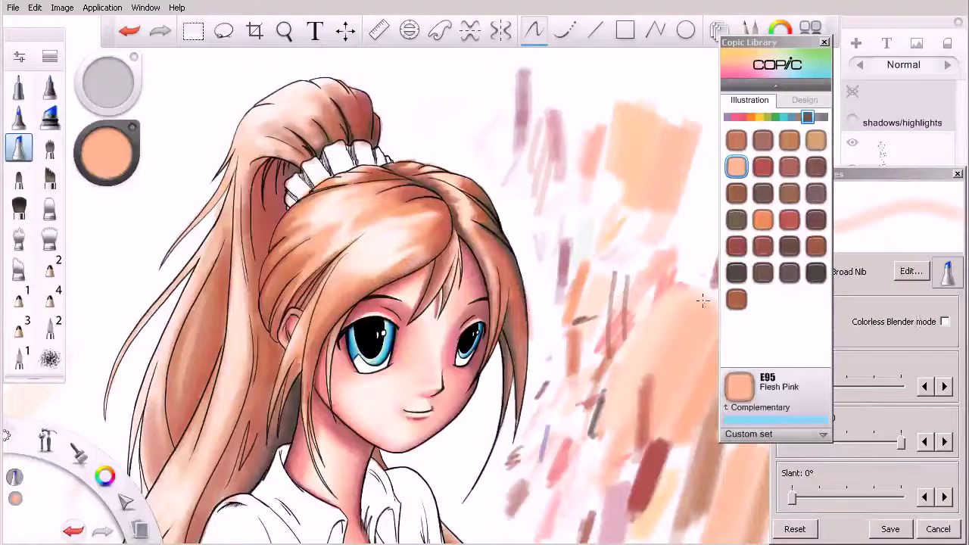
click(945, 322)
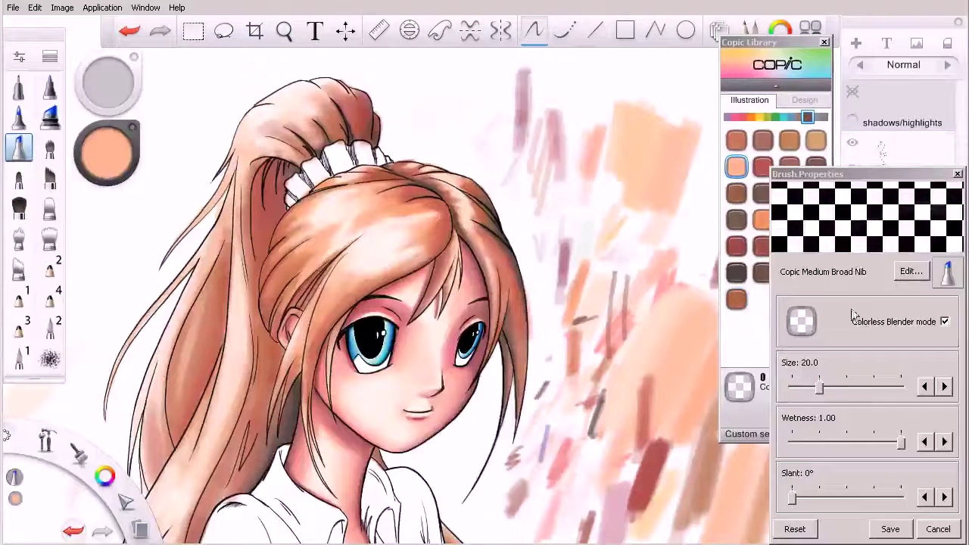
click(944, 321)
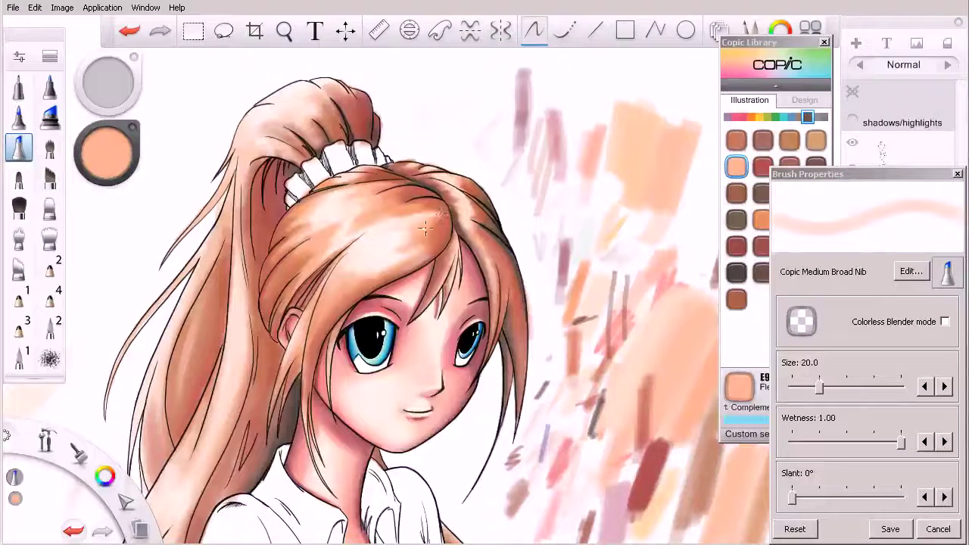
Try E07 Light Mahogany near the parting, undo it, and shade the crown strands with another red-brown, smoothing them in Colorless Blender mode
click(762, 166)
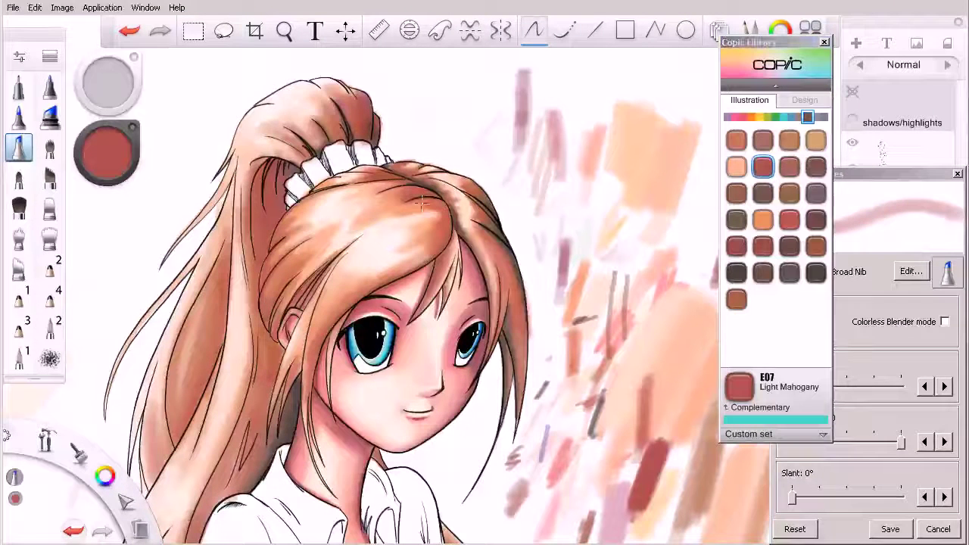
key(ctrl+z)
click(788, 219)
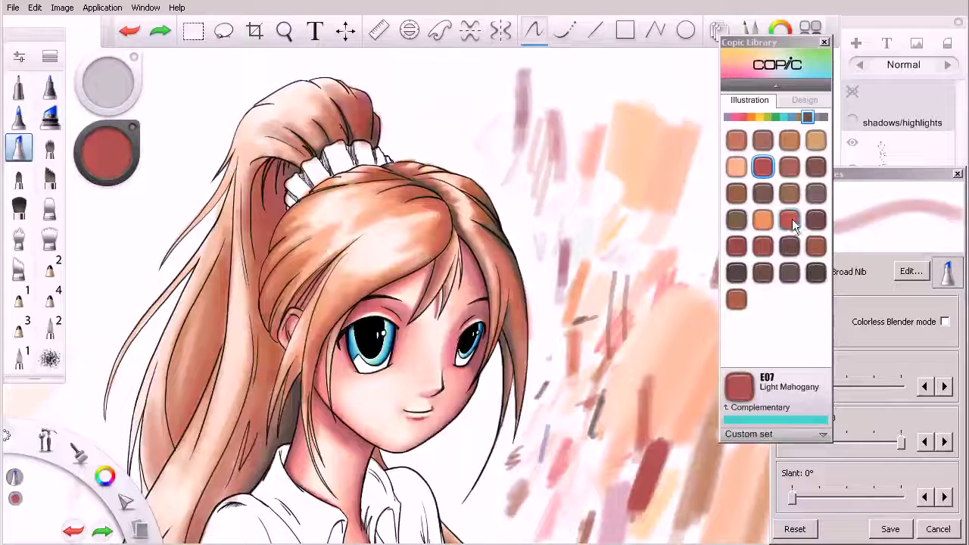
drag(386, 207, 433, 189)
mouse_move(366, 216)
mouse_down()
mouse_move(409, 197)
mouse_move(374, 211)
mouse_move(401, 201)
mouse_move(391, 211)
mouse_move(409, 198)
mouse_move(366, 209)
mouse_up()
click(944, 321)
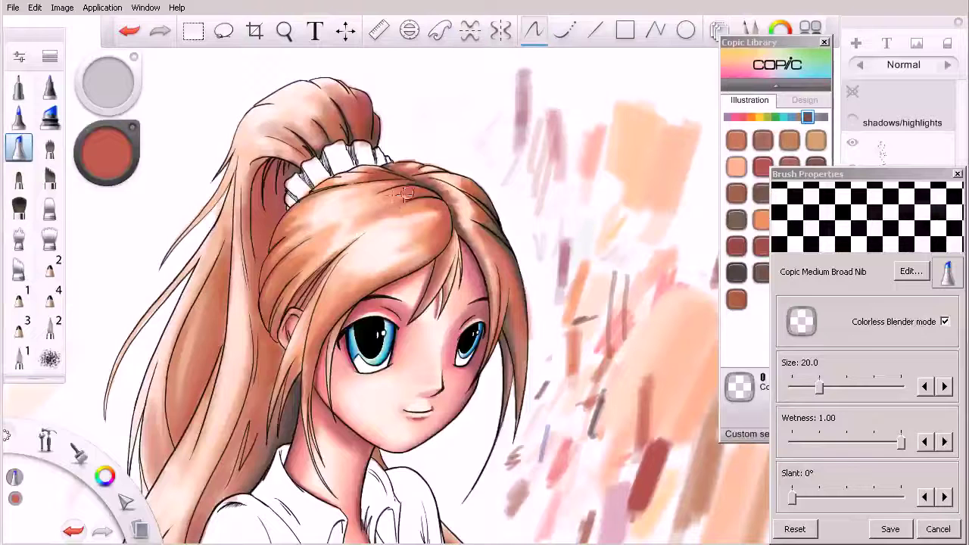
Shade the hair just behind the ear with E07 Light Mahogany and select R29 Lipstick Red for the same area
click(762, 166)
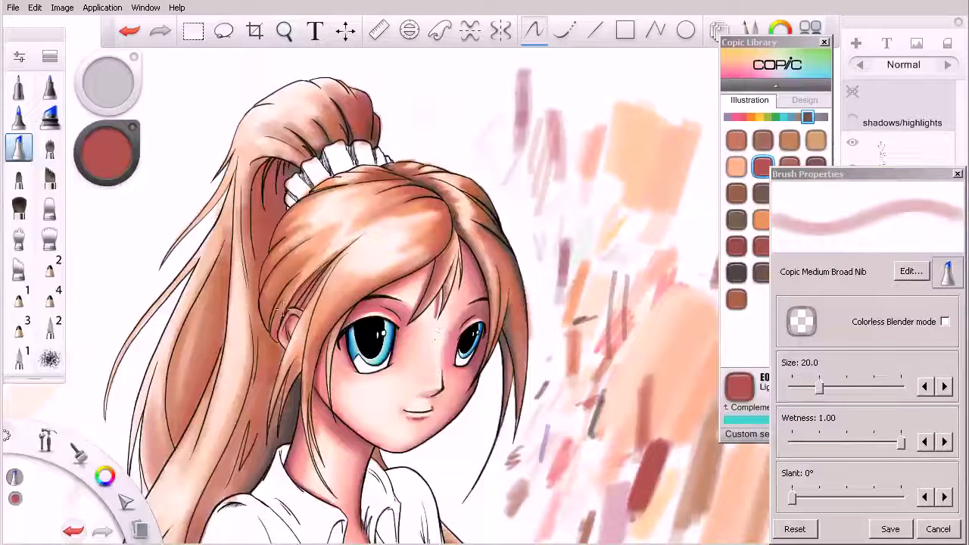
drag(283, 316, 275, 341)
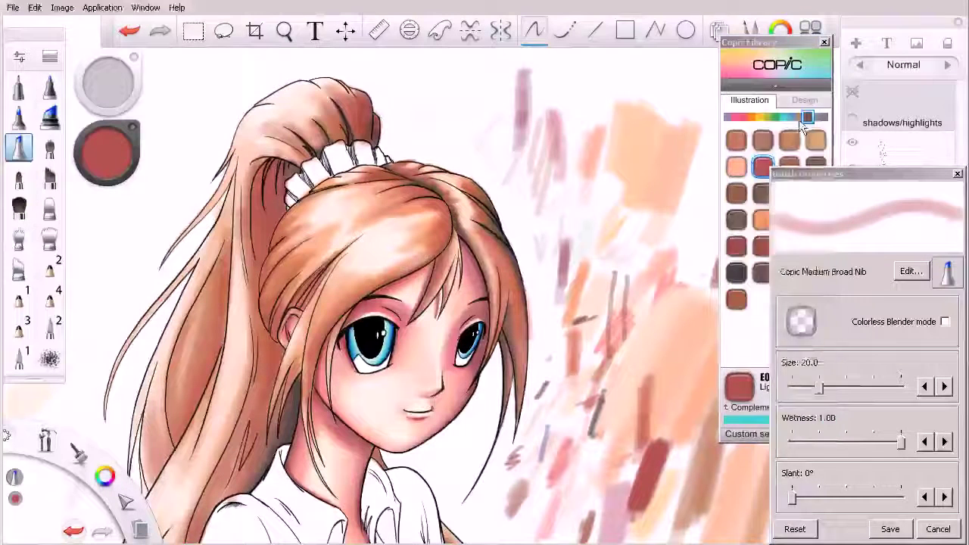
click(767, 118)
click(742, 119)
click(789, 300)
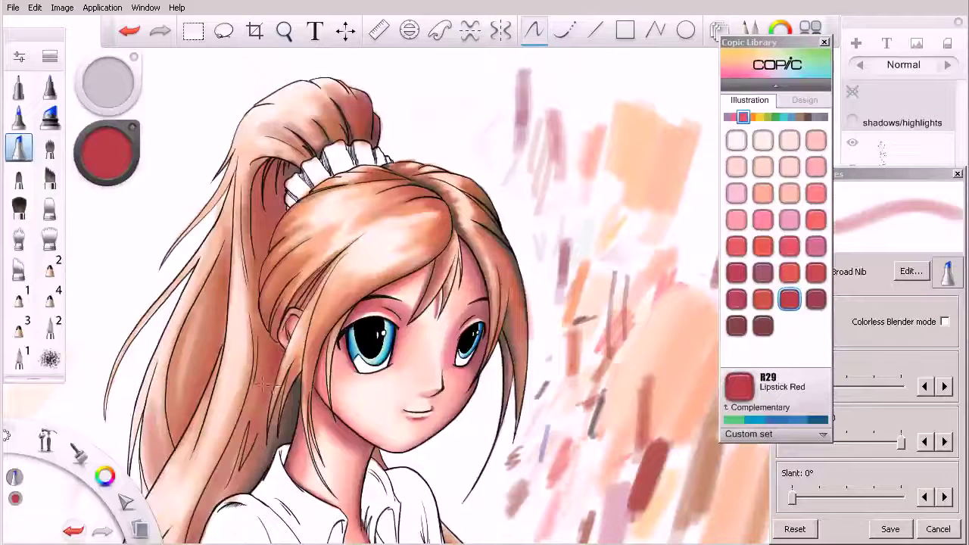
Deepen the ponytail shadow behind the ear and neck with R59 Cardinal and undo the last stroke
click(736, 326)
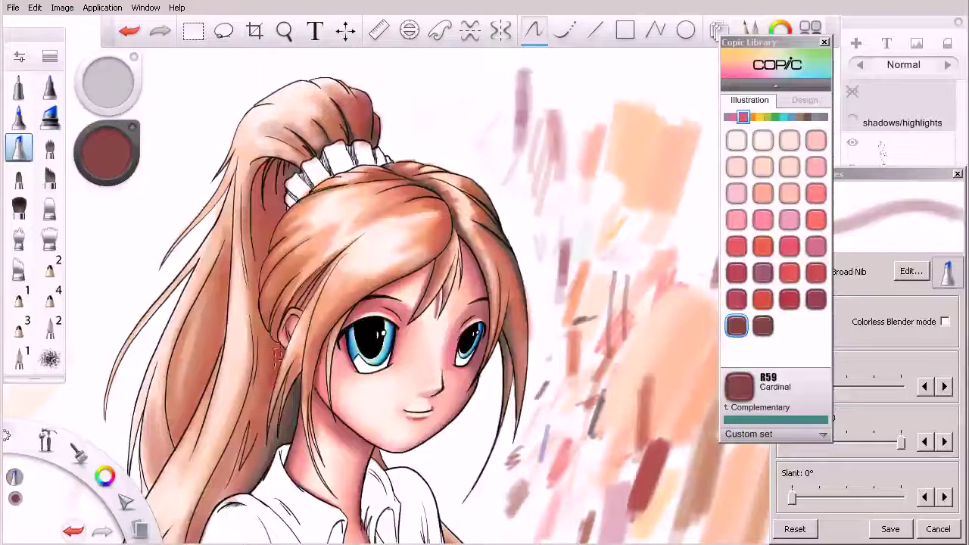
drag(270, 371, 264, 421)
drag(265, 347, 254, 420)
drag(261, 318, 259, 368)
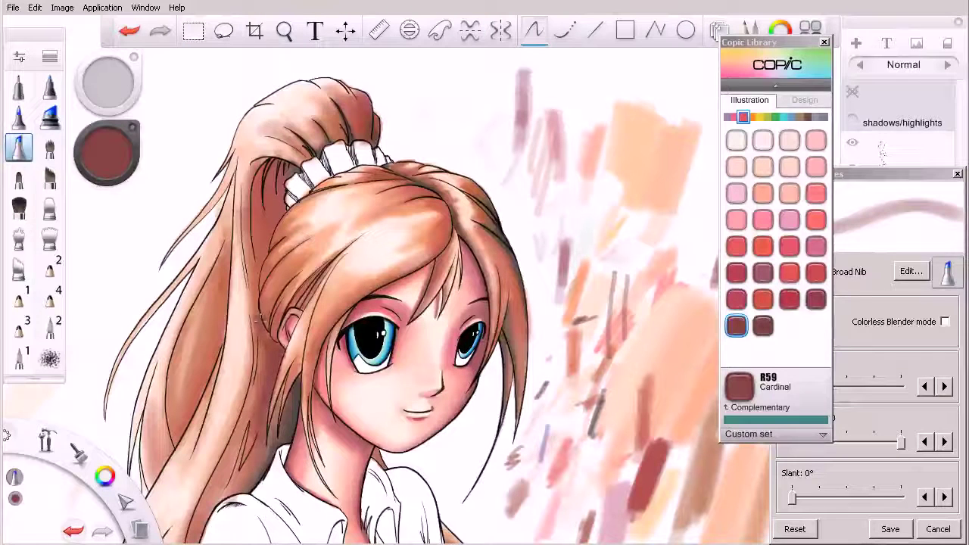
key(ctrl+z)
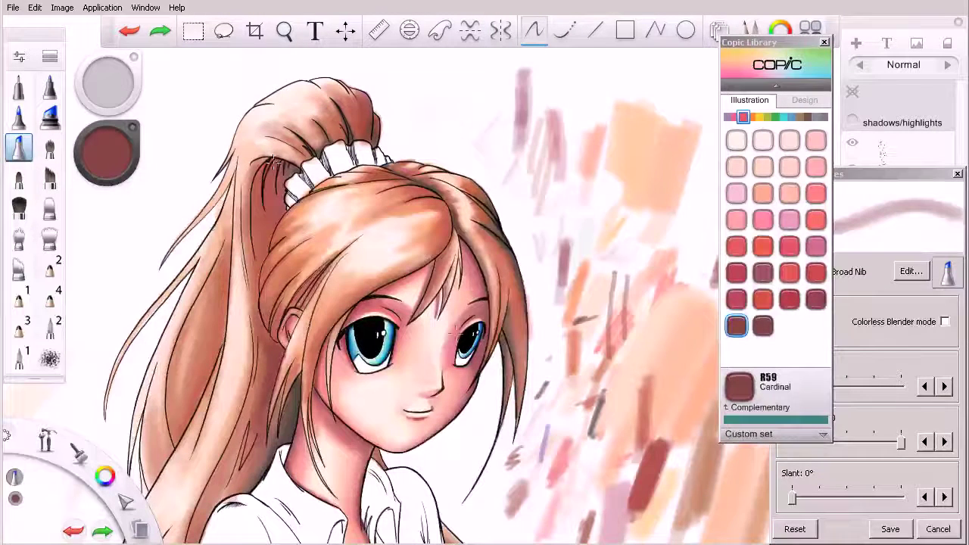
key(space)
mouse_move(455, 333)
mouse_down()
mouse_move(389, 368)
mouse_move(424, 339)
mouse_move(414, 312)
mouse_up()
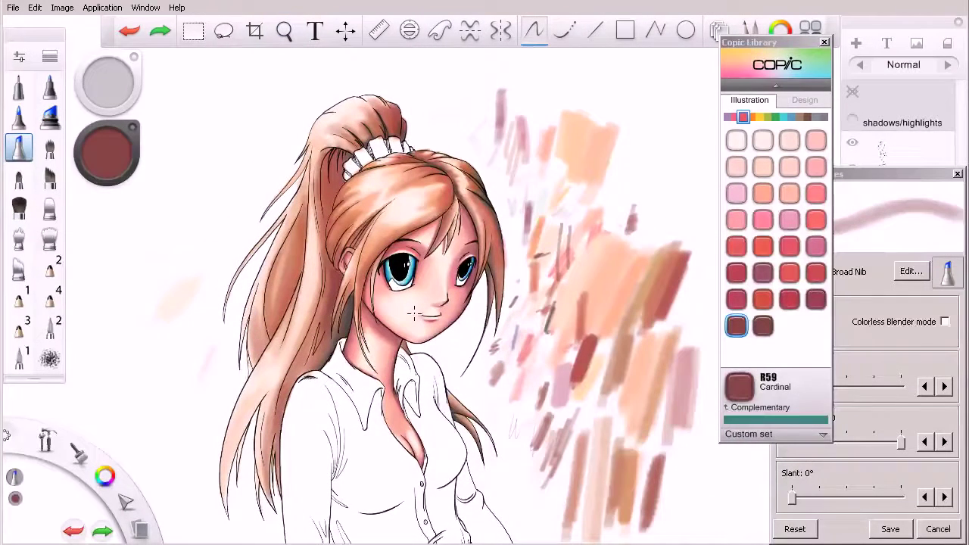